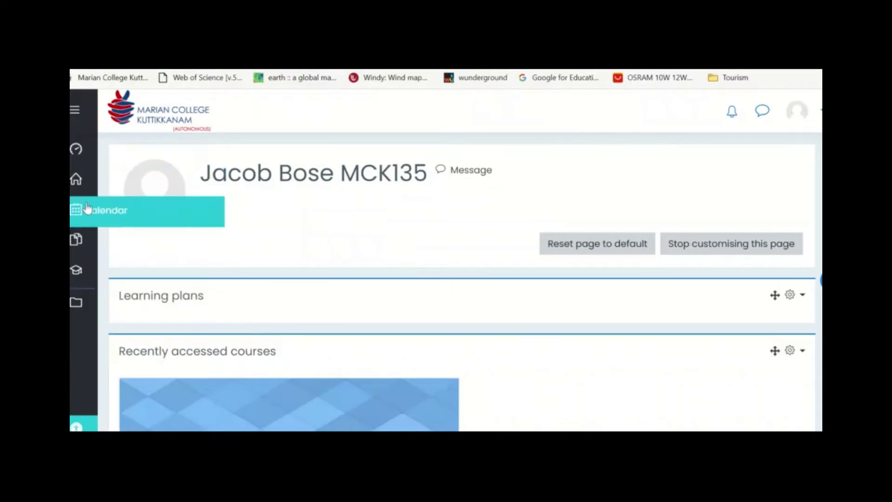
# Open the Legal Aspects of Business course and go to its Grades report.
pyautogui.click(202, 397)
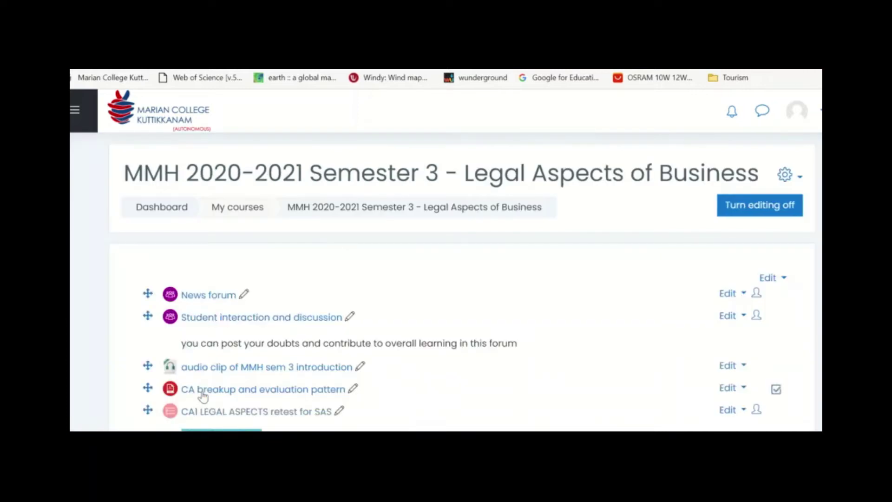
pyautogui.click(78, 116)
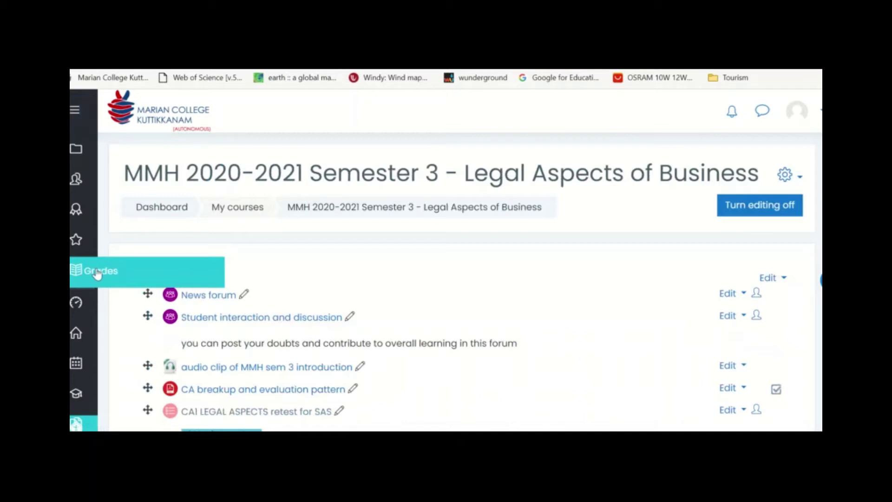
pyautogui.click(98, 273)
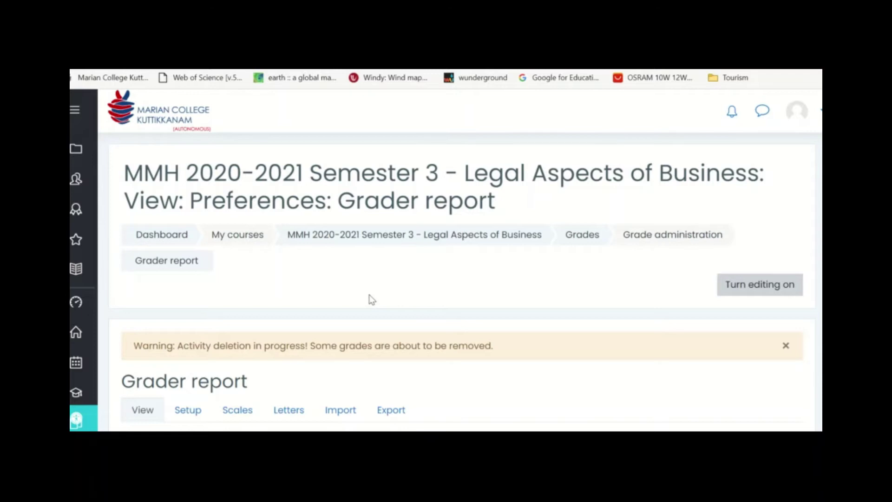
pyautogui.scroll(-1, 372, 299)
pyautogui.scroll(-1, 371, 299)
pyautogui.scroll(-1, 372, 300)
pyautogui.scroll(-2, 372, 299)
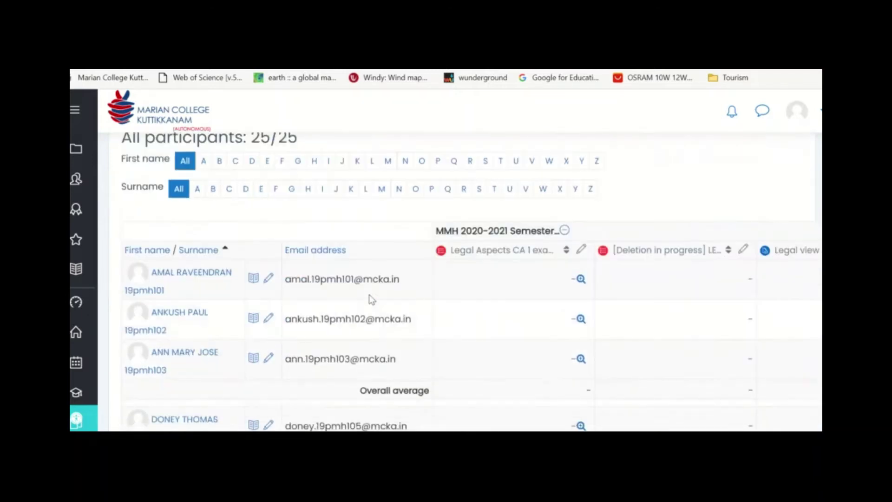
pyautogui.scroll(-1, 371, 299)
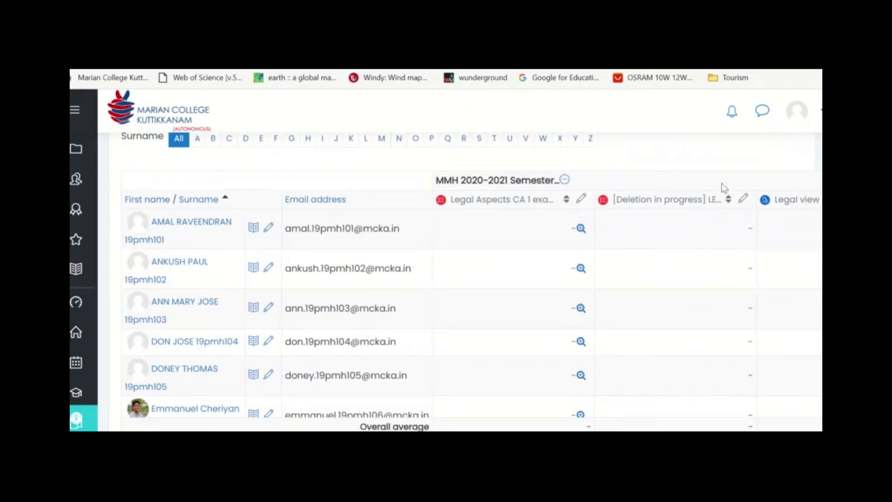
pyautogui.hscroll(2, 725, 179)
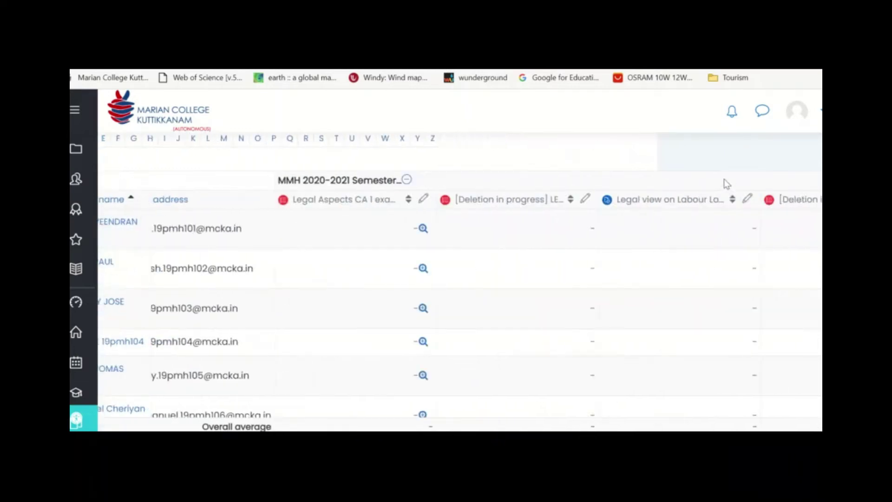
pyautogui.hscroll(2, 724, 180)
pyautogui.hscroll(4, 724, 179)
pyautogui.hscroll(3, 725, 180)
pyautogui.hscroll(2, 724, 180)
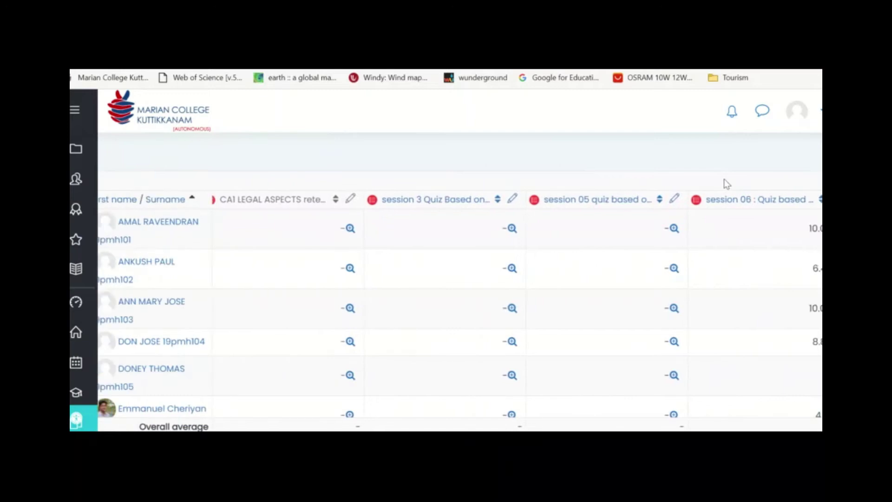
pyautogui.hscroll(-2, 724, 179)
pyautogui.hscroll(-5, 725, 179)
pyautogui.hscroll(-1, 724, 180)
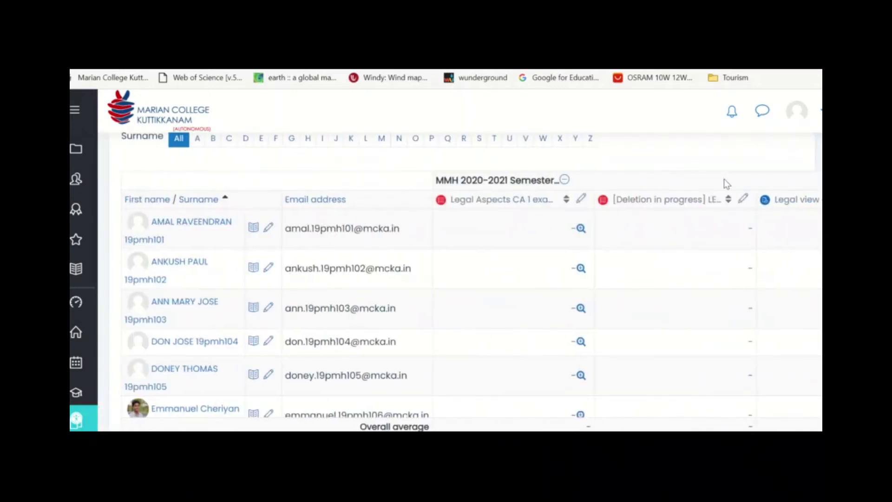
pyautogui.scroll(1, 724, 179)
pyautogui.scroll(-1, 725, 179)
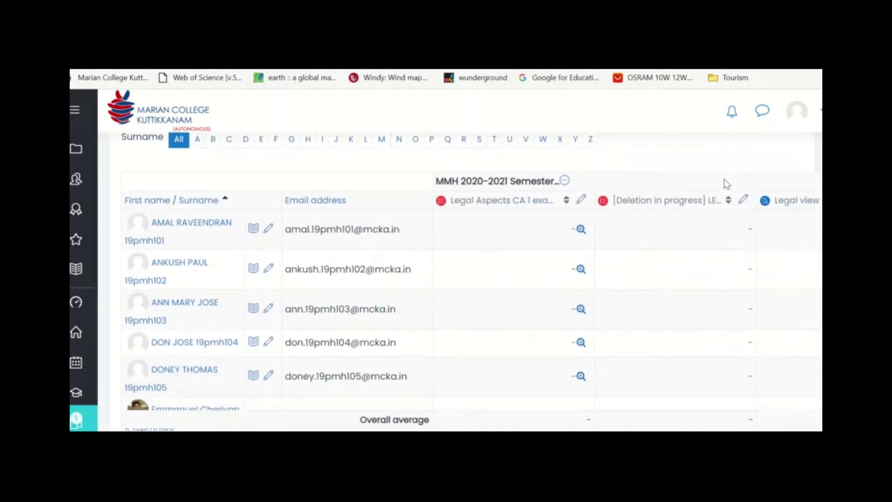
pyautogui.scroll(-2, 724, 179)
pyautogui.scroll(-1, 725, 179)
pyautogui.scroll(-2, 724, 180)
pyautogui.scroll(-1, 725, 179)
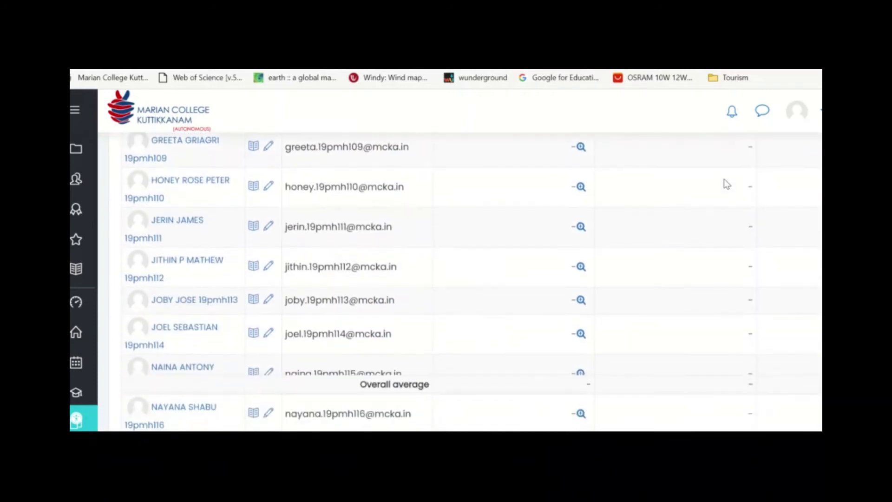
pyautogui.scroll(-1, 725, 179)
pyautogui.scroll(-2, 725, 179)
pyautogui.scroll(-1, 724, 180)
pyautogui.scroll(-2, 724, 179)
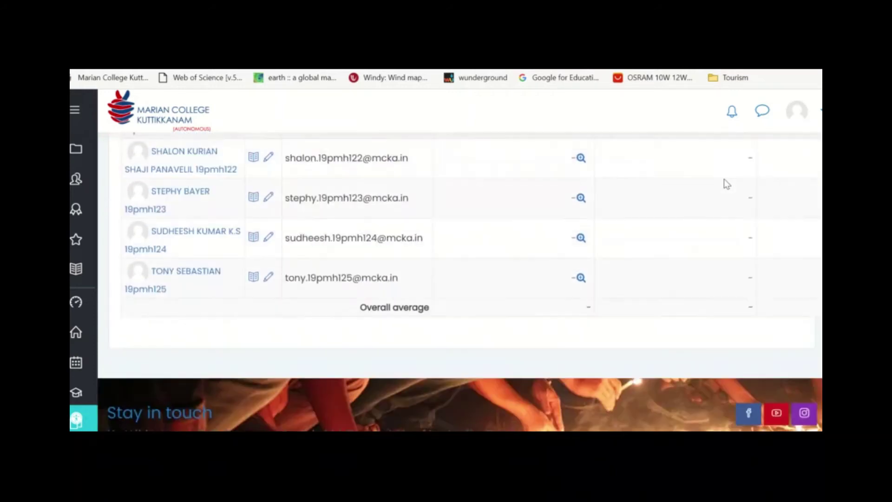
pyautogui.scroll(-1, 724, 179)
pyautogui.scroll(1, 725, 180)
pyautogui.scroll(1, 724, 180)
pyautogui.scroll(5, 725, 180)
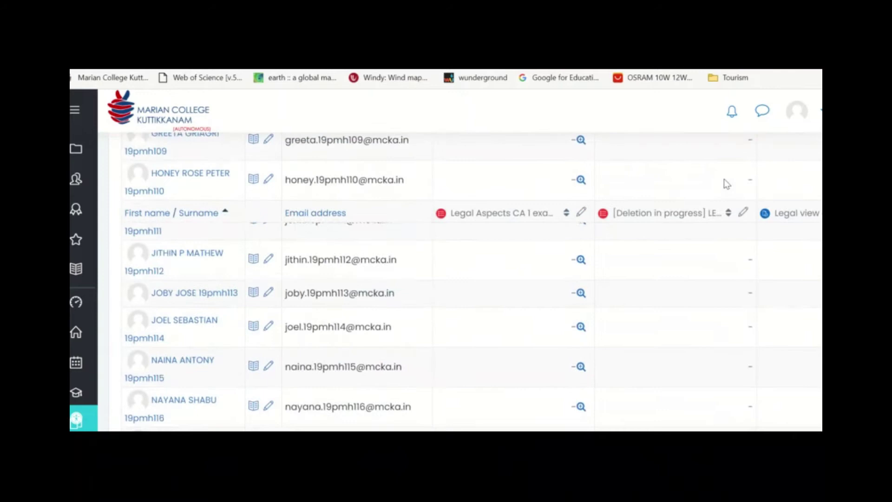
pyautogui.scroll(1, 724, 179)
pyautogui.scroll(5, 725, 180)
pyautogui.scroll(1, 724, 180)
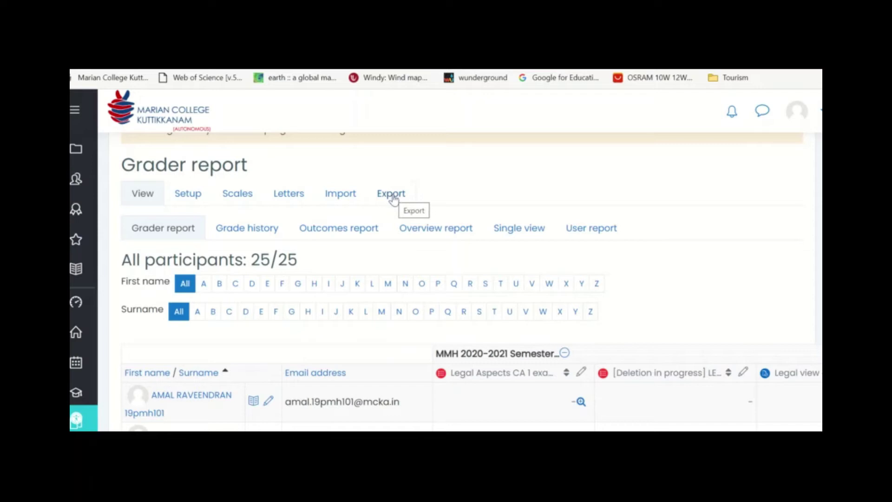
# On Export, exclude the CA1 retest, CA 1 exam, Labour Laws, SAS retest and Session 05 test items.
pyautogui.click(391, 195)
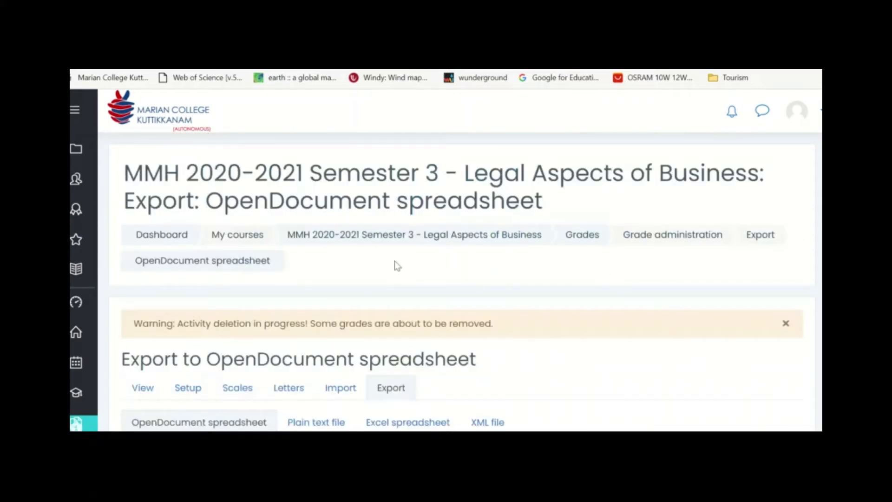
pyautogui.scroll(-1, 395, 265)
pyautogui.scroll(-1, 395, 265)
pyautogui.scroll(-1, 395, 265)
pyautogui.scroll(-2, 395, 265)
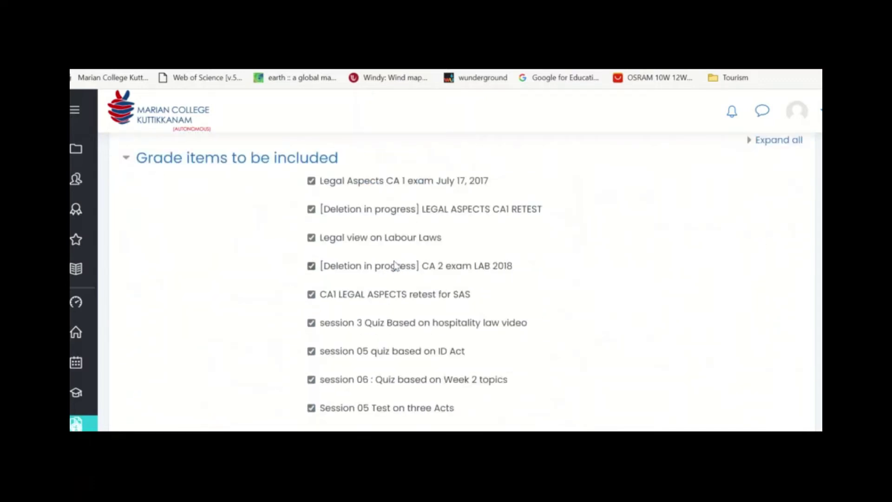
pyautogui.click(312, 210)
pyautogui.click(311, 182)
pyautogui.click(312, 237)
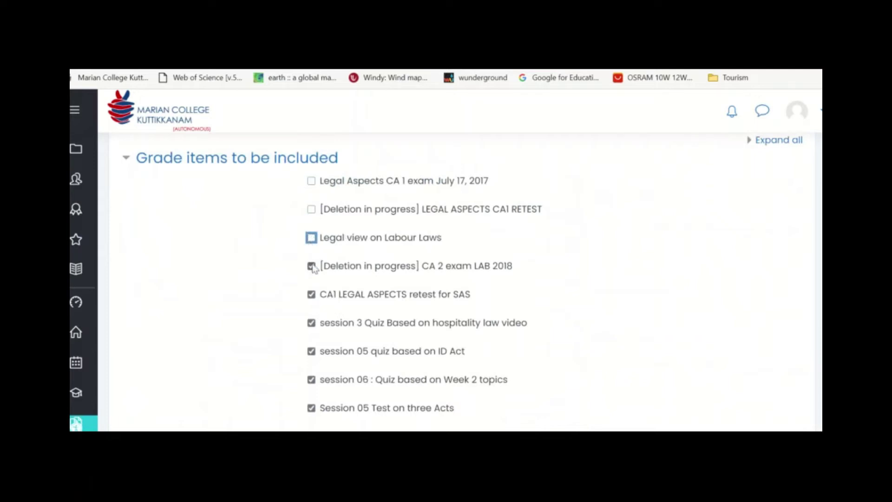
pyautogui.click(312, 296)
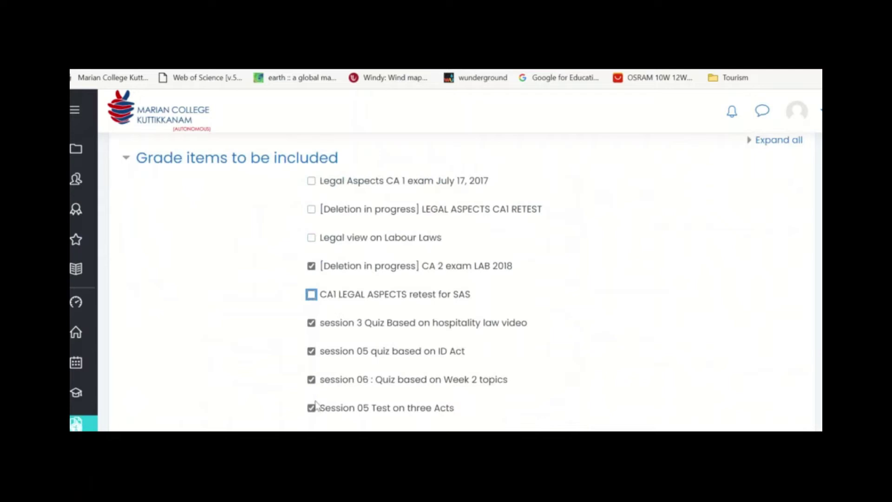
pyautogui.click(312, 409)
pyautogui.scroll(-3, 446, 279)
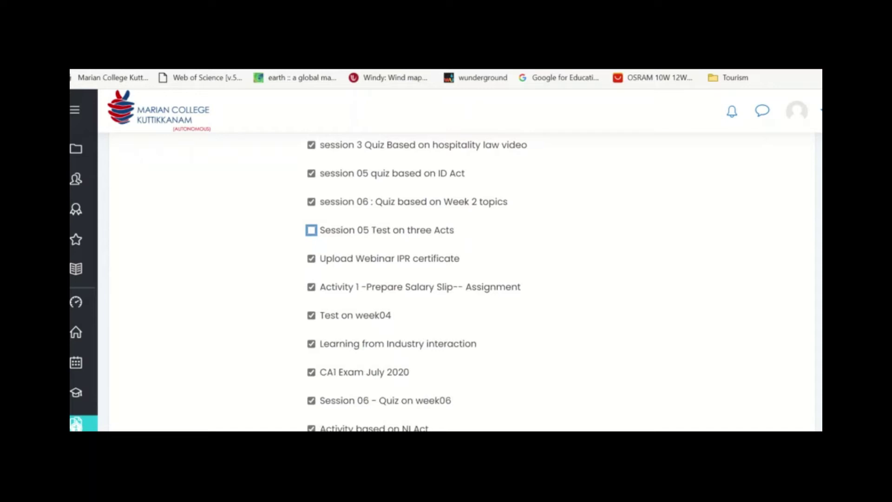
pyautogui.scroll(-2, 447, 279)
pyautogui.scroll(-2, 446, 279)
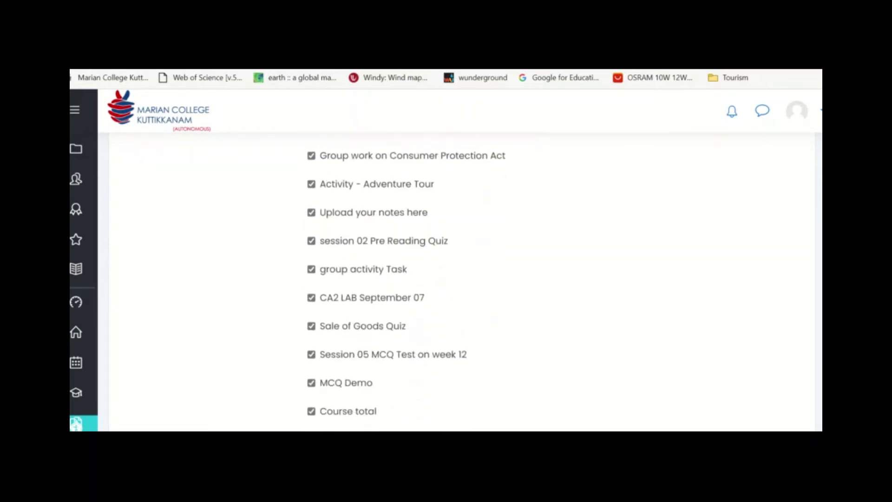
pyautogui.scroll(-1, 446, 279)
pyautogui.scroll(-1, 446, 279)
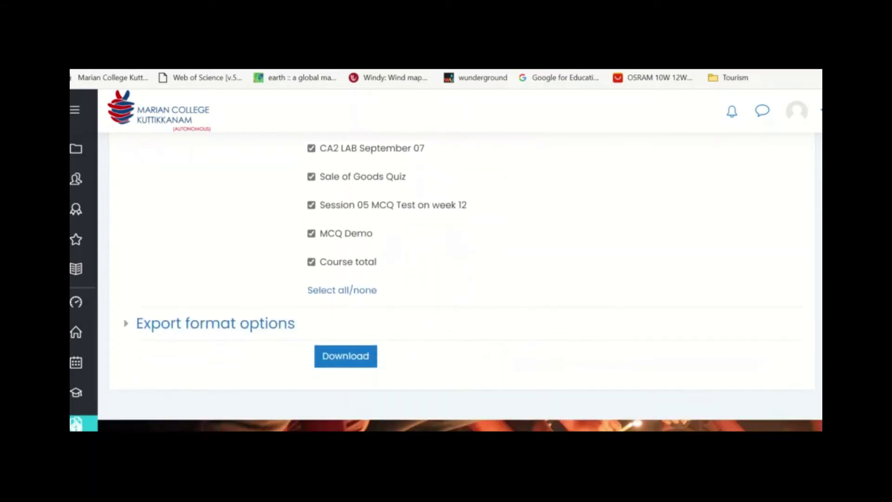
# Download the grades export and open the downloaded spreadsheet file.
pyautogui.click(340, 362)
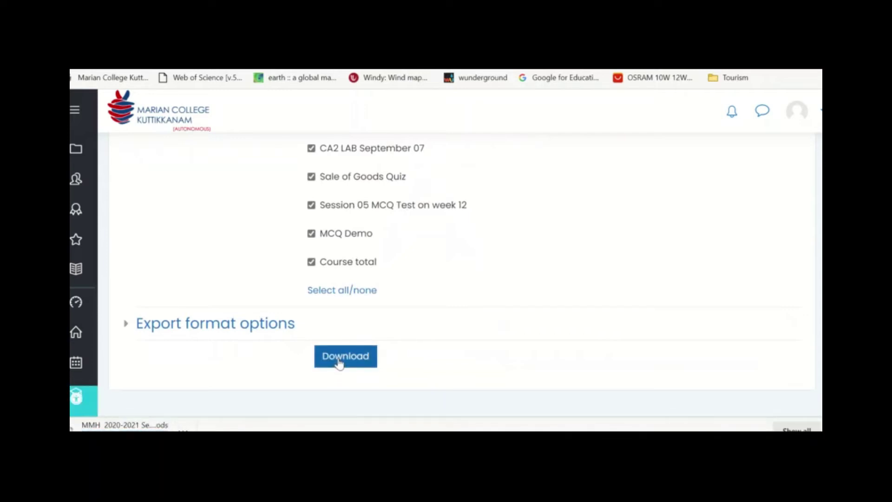
pyautogui.click(124, 425)
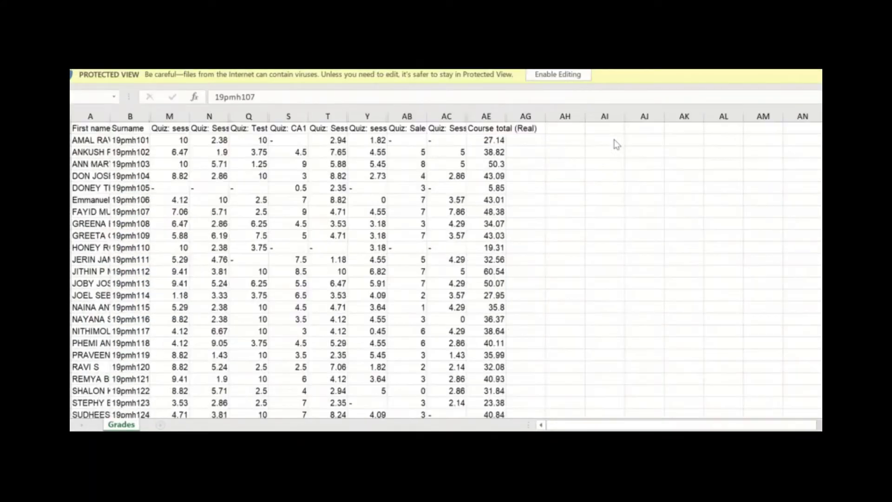
# Switch from the Moodle export page to the downloaded Grades workbook in Excel.
pyautogui.click(377, 211)
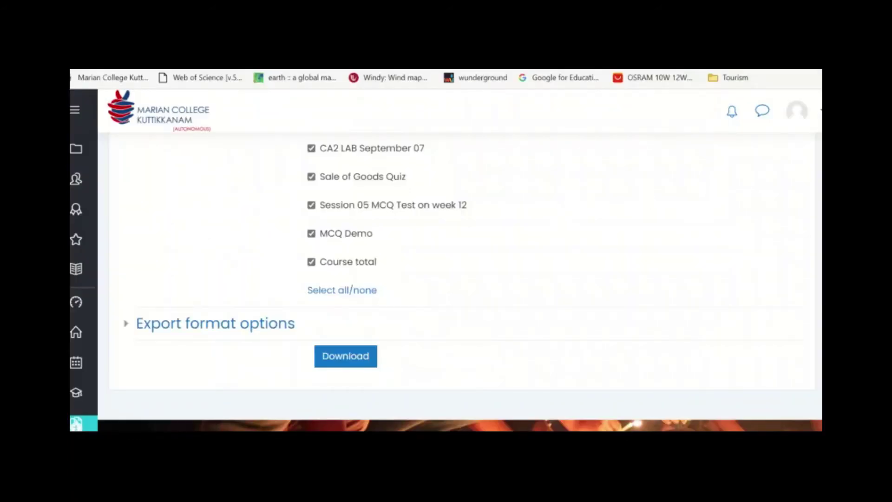
pyautogui.hotkey('alt', 'Tab')
# Hide the unneeded columns C through L, starting from ID number.
pyautogui.click(165, 154)
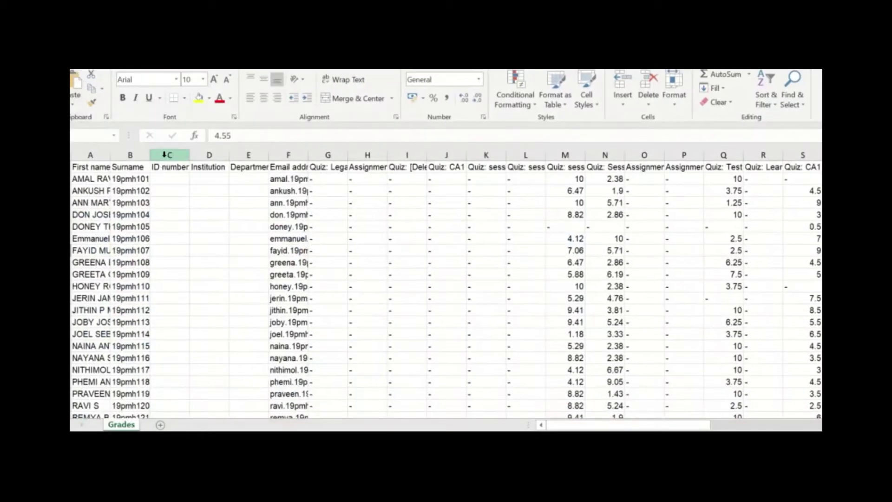
pyautogui.moveTo(165, 154)
pyautogui.mouseDown()
pyautogui.moveTo(548, 194)
pyautogui.moveTo(526, 195)
pyautogui.mouseUp()
pyautogui.rightClick(527, 196)
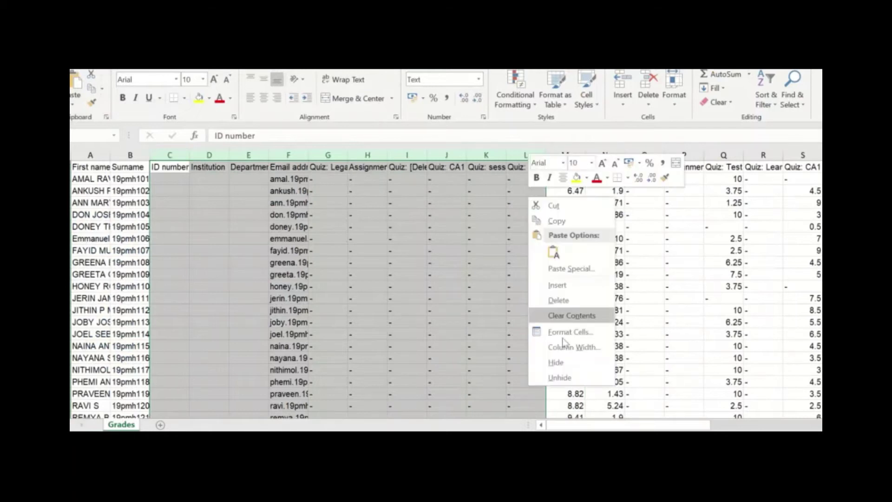
pyautogui.click(567, 364)
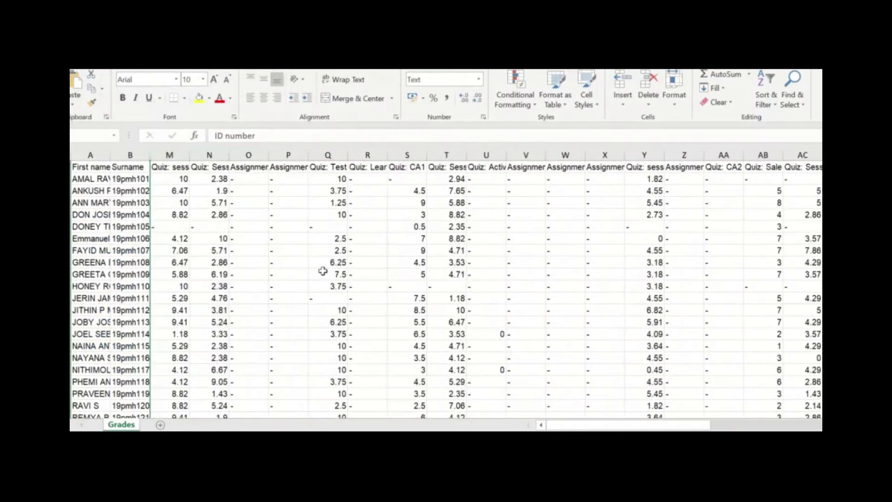
# Hide the assignment columns O and P, and column R.
pyautogui.click(245, 156)
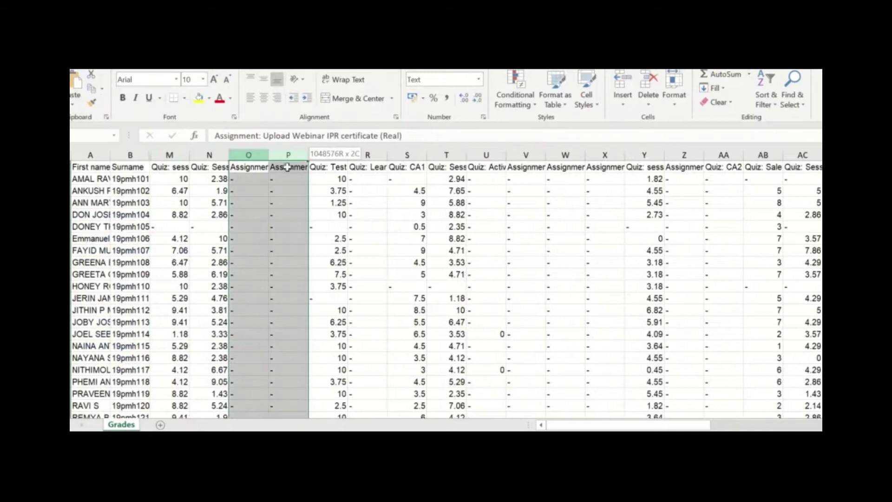
pyautogui.moveTo(287, 168); pyautogui.dragTo(287, 168)
pyautogui.rightClick(286, 187)
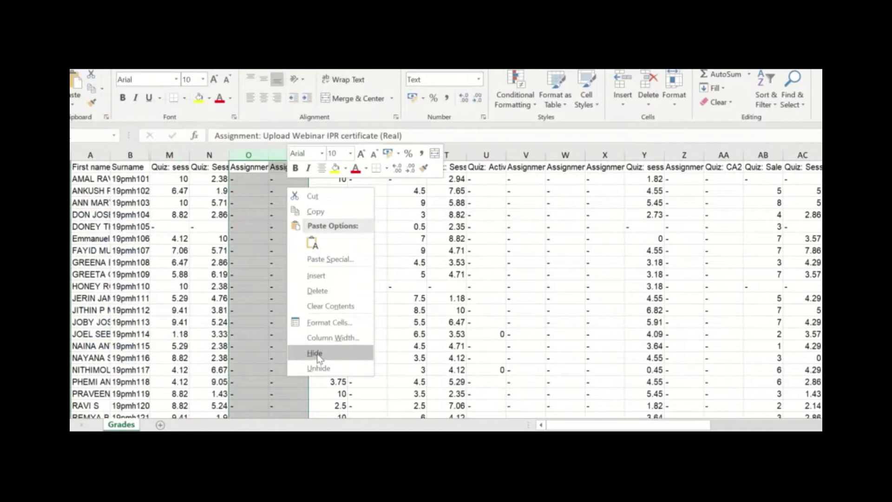
pyautogui.click(316, 354)
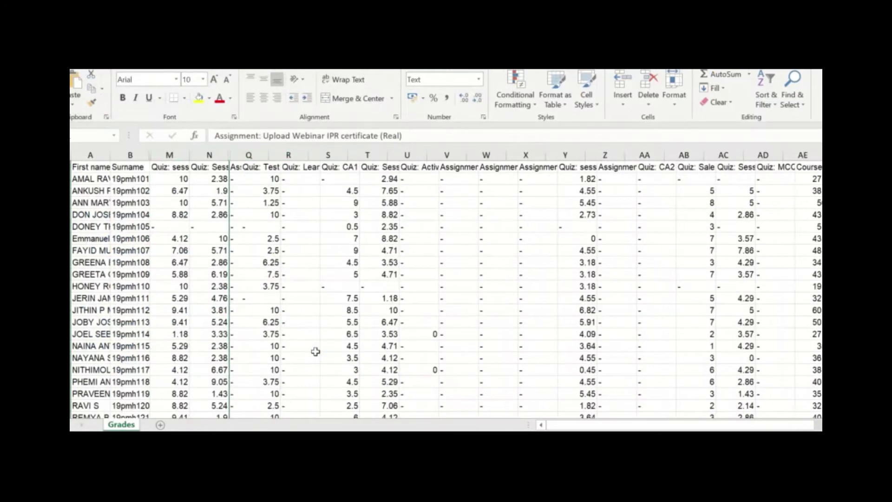
pyautogui.rightClick(290, 154)
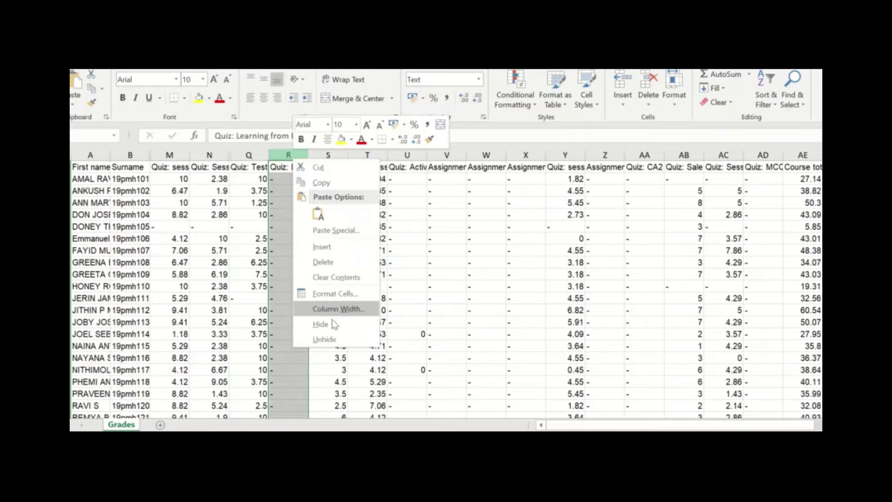
pyautogui.click(317, 325)
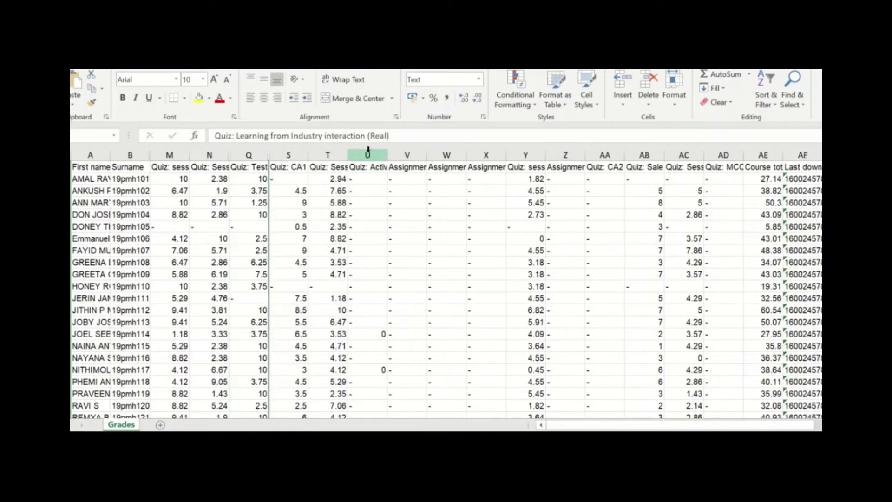
# Hide columns U–X and Z–AA, and select the last-downloaded column AF.
pyautogui.moveTo(367, 152); pyautogui.dragTo(495, 176)
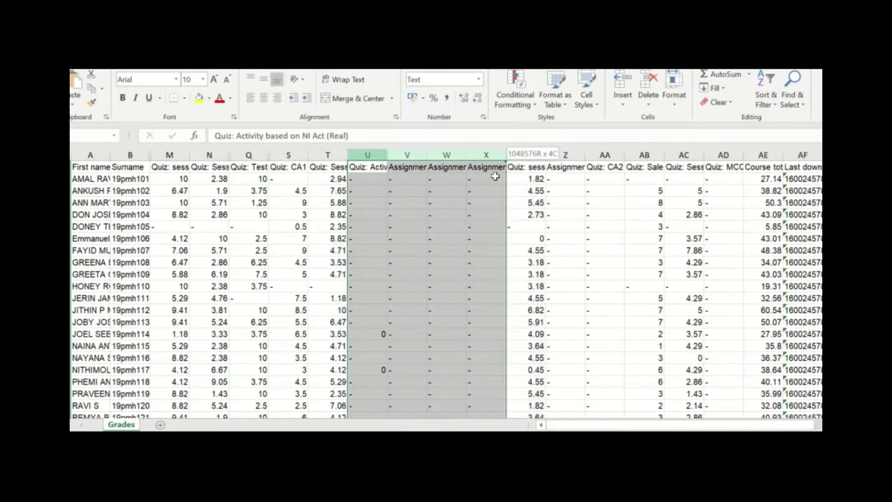
pyautogui.rightClick(495, 177)
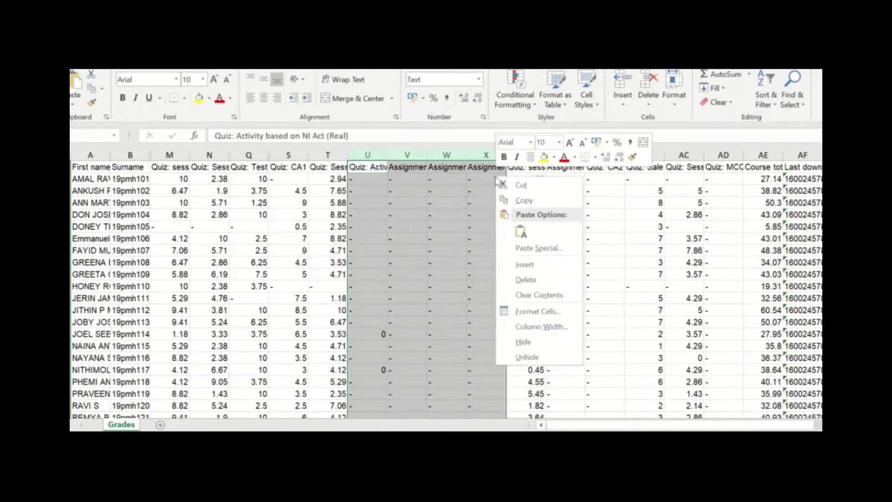
pyautogui.click(521, 342)
pyautogui.click(432, 273)
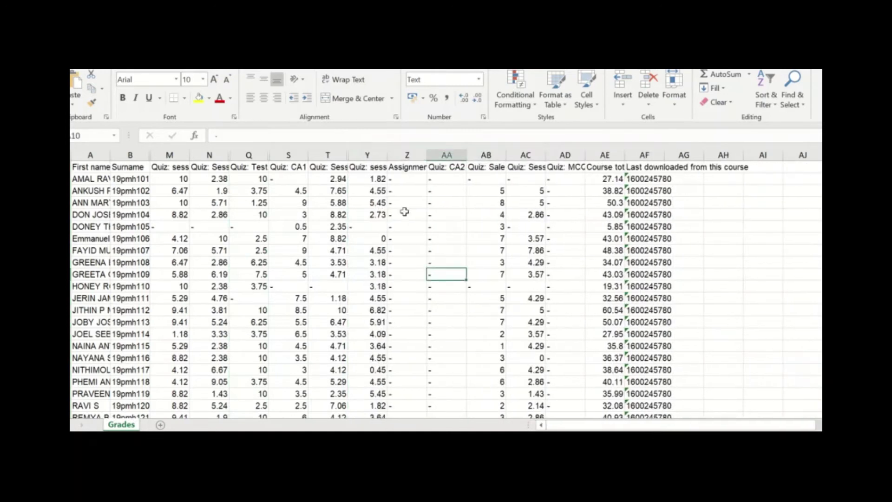
pyautogui.moveTo(400, 153); pyautogui.dragTo(450, 156)
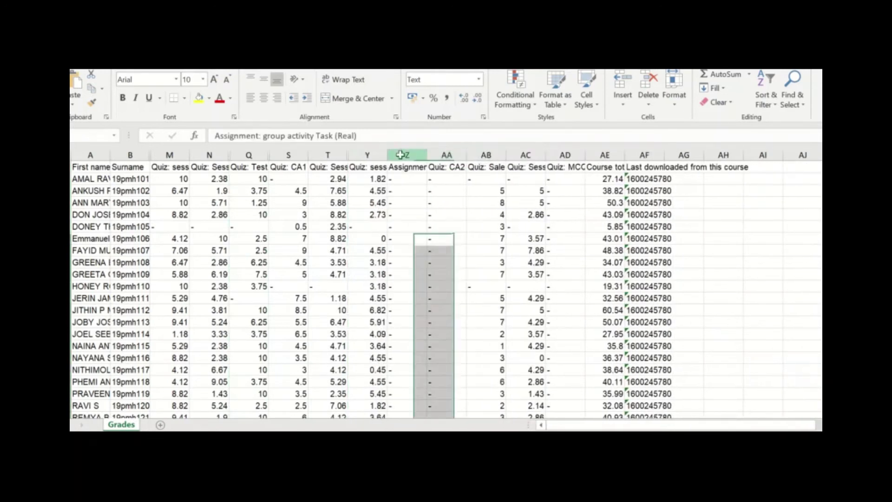
pyautogui.rightClick(452, 166)
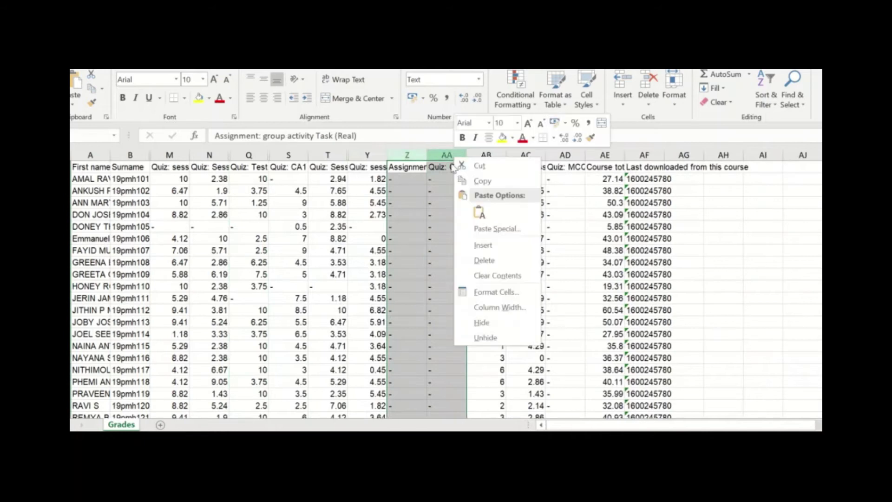
pyautogui.click(481, 322)
pyautogui.click(569, 155)
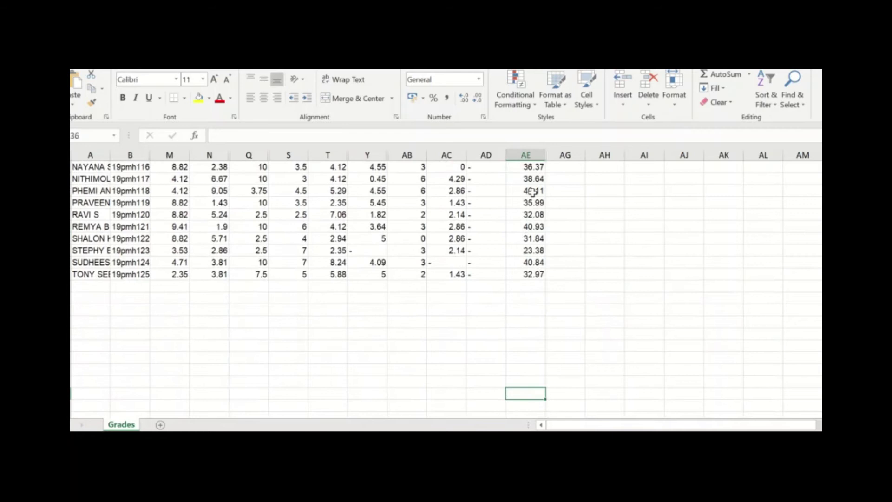
# Check the student list and AutoFit column A to show full first names.
pyautogui.press('Up')
pyautogui.press('Up')
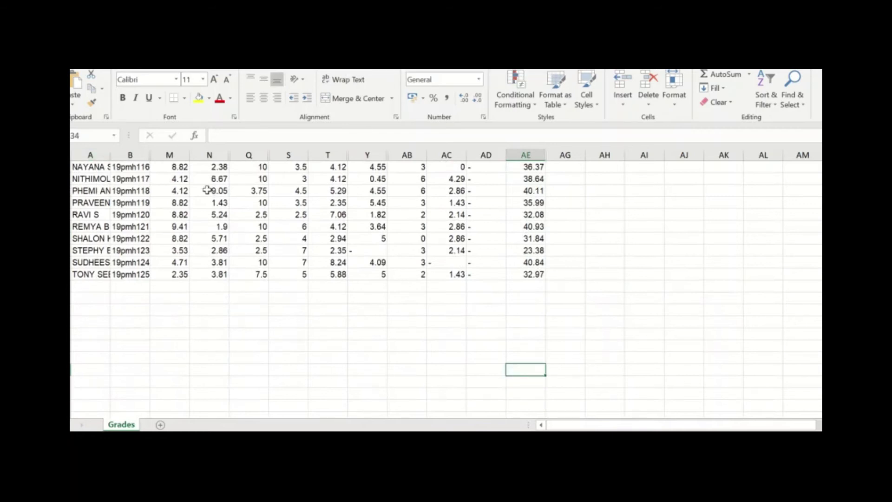
pyautogui.click(201, 237)
pyautogui.press('Up')
pyautogui.press('Up')
pyautogui.press('Up')
pyautogui.press('Up')
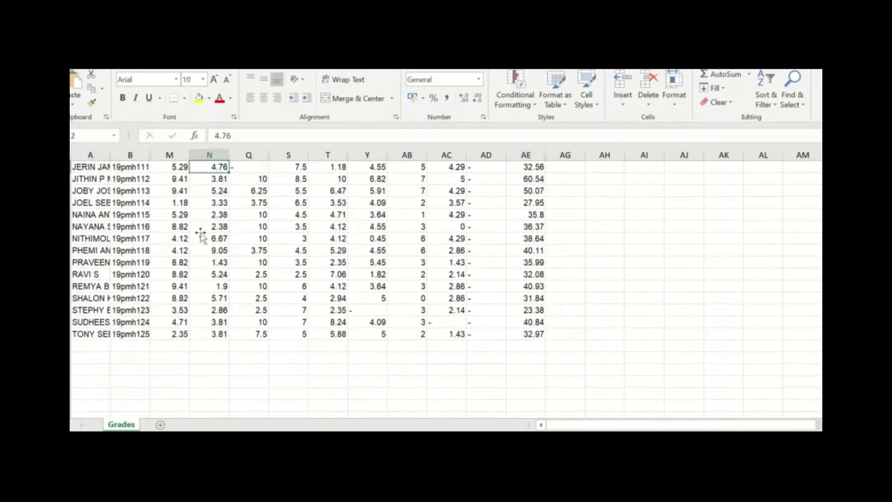
pyautogui.press('Up')
pyautogui.press('Up')
pyautogui.press('Up')
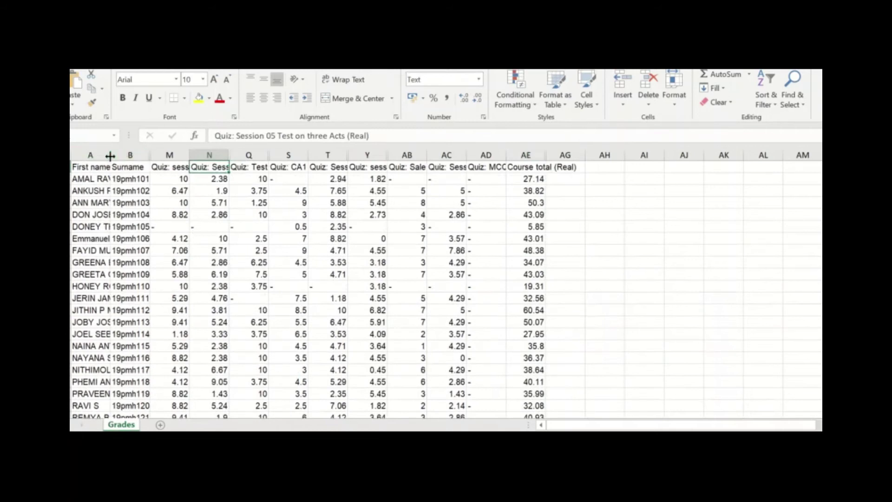
pyautogui.doubleClick(111, 156)
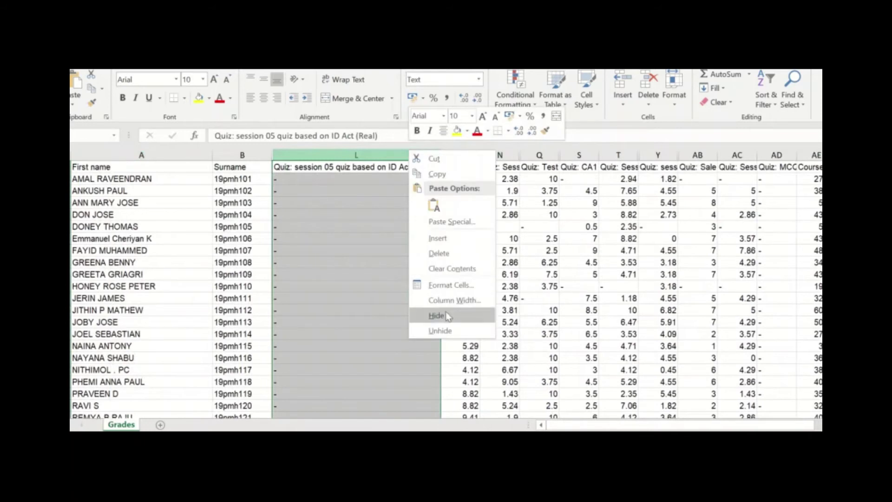
pyautogui.click(445, 312)
pyautogui.click(338, 277)
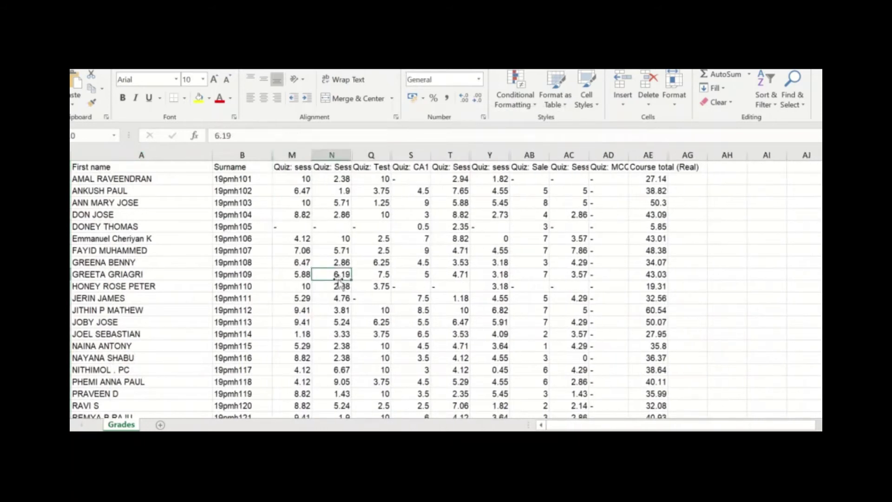
pyautogui.click(163, 190)
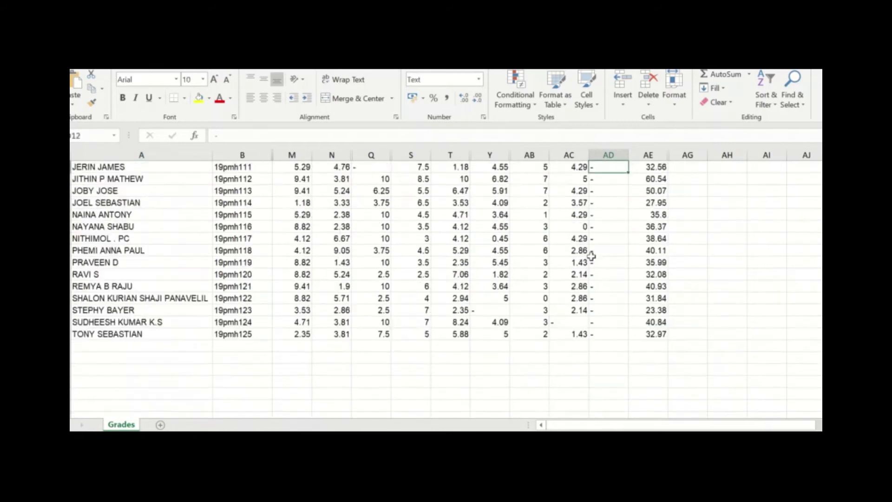
pyautogui.press('Up')
pyautogui.press('Up')
pyautogui.press('Up')
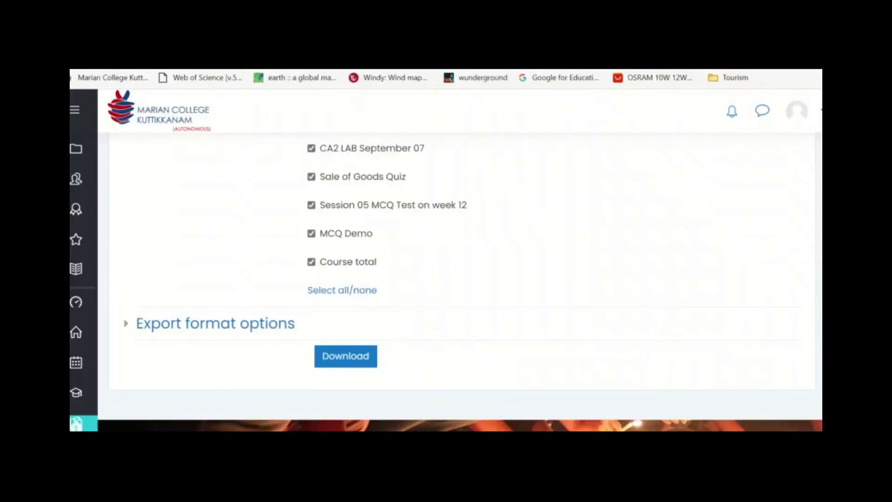
pyautogui.scroll(10, 449, 246)
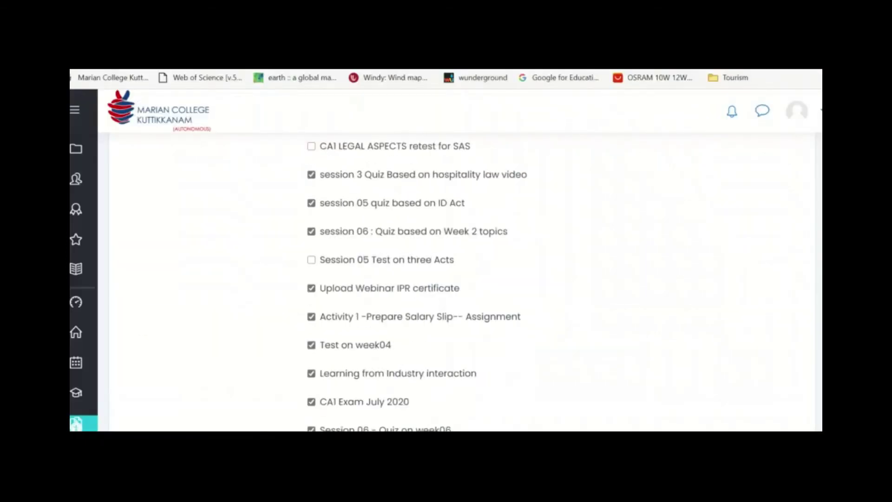
pyautogui.scroll(5, 449, 246)
pyautogui.scroll(10, 449, 246)
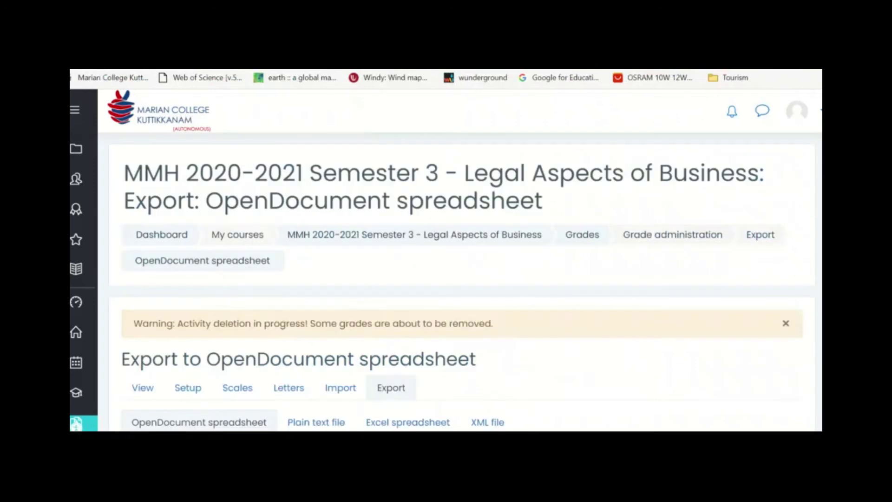
# Return to the Legal Aspects of Business course and open 'session 05 quiz based on ID Act'.
pyautogui.click(498, 235)
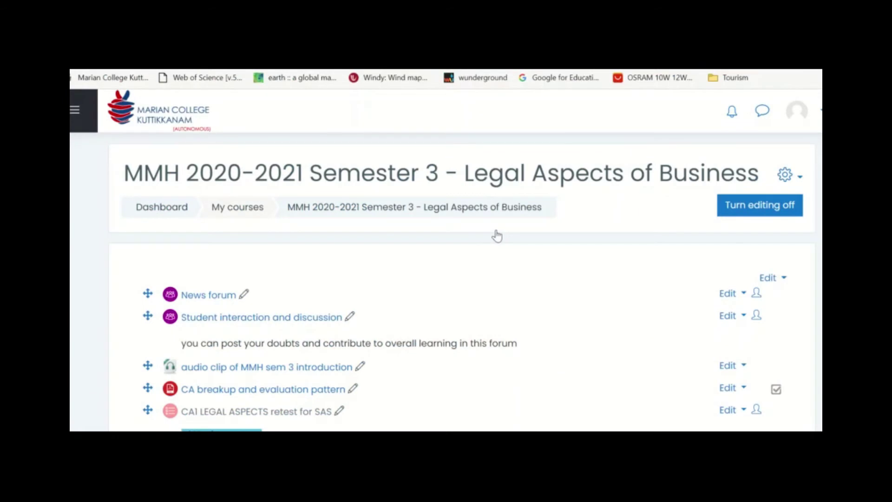
pyautogui.scroll(-2, 497, 235)
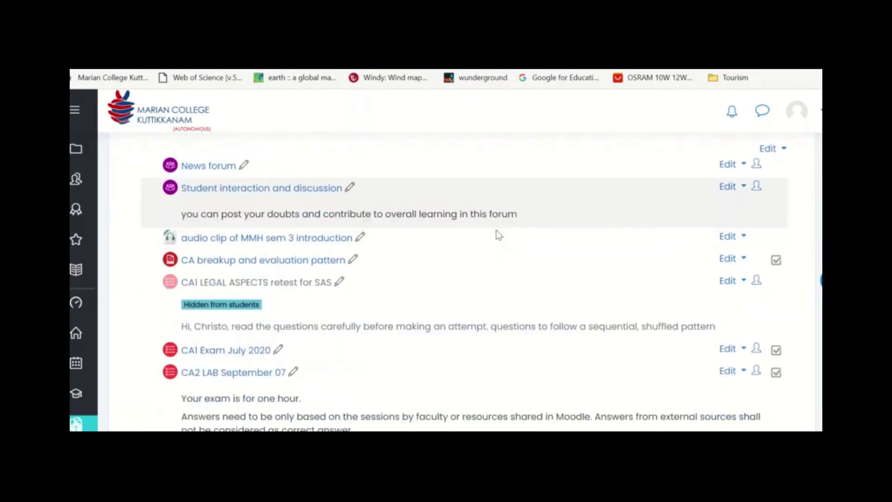
pyautogui.scroll(-1, 497, 235)
pyautogui.scroll(-1, 497, 235)
pyautogui.scroll(-1, 497, 235)
pyautogui.scroll(-2, 497, 235)
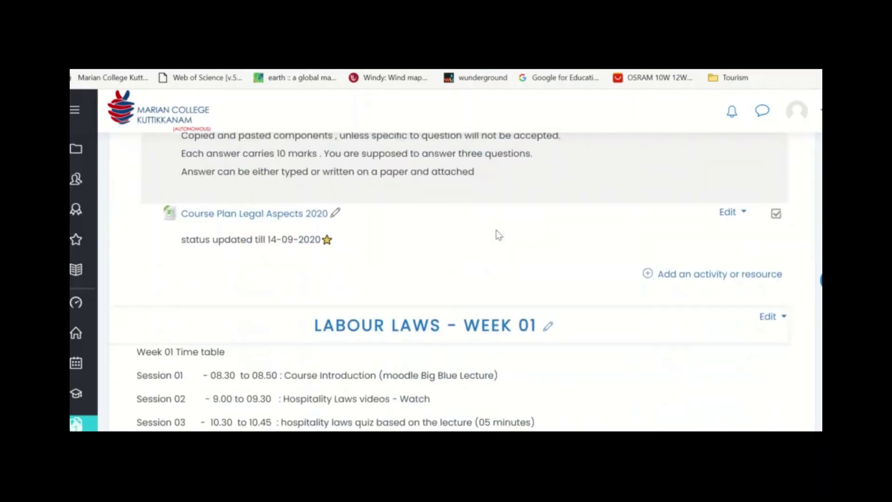
pyautogui.scroll(-1, 497, 235)
pyautogui.scroll(-4, 497, 236)
pyautogui.scroll(-1, 497, 235)
pyautogui.scroll(-1, 497, 234)
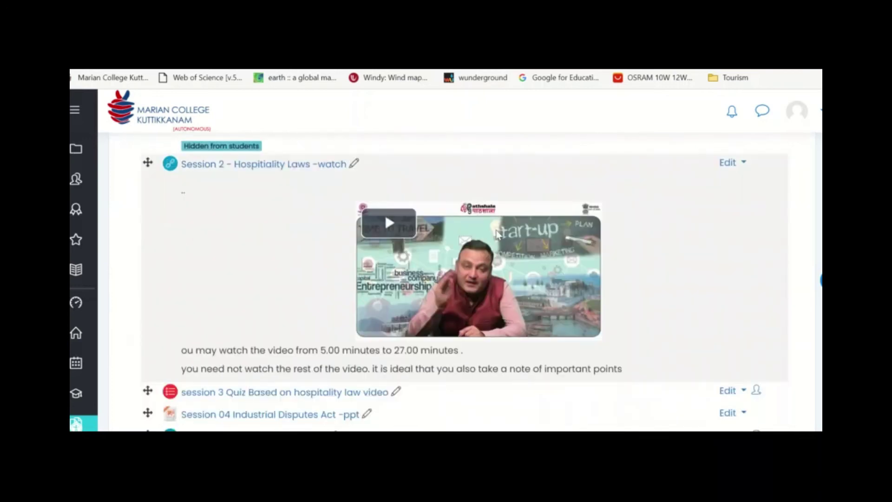
pyautogui.scroll(-2, 497, 234)
pyautogui.scroll(-1, 497, 235)
pyautogui.scroll(-1, 497, 234)
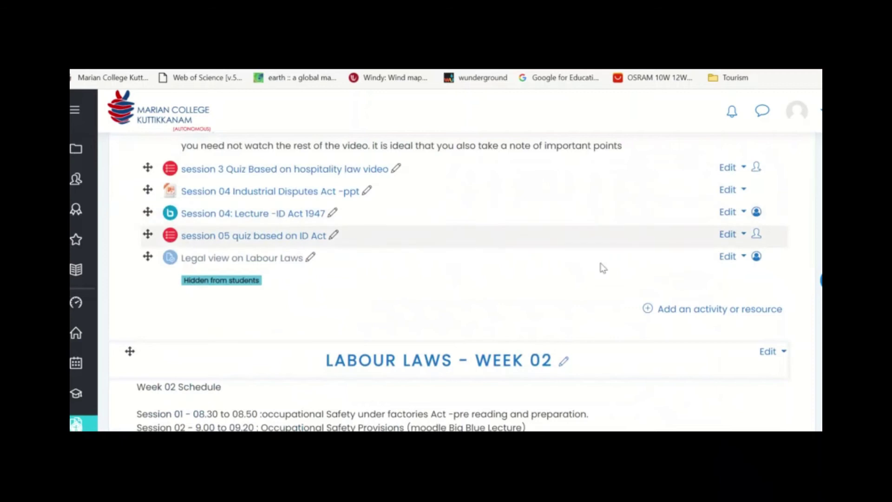
pyautogui.click(287, 237)
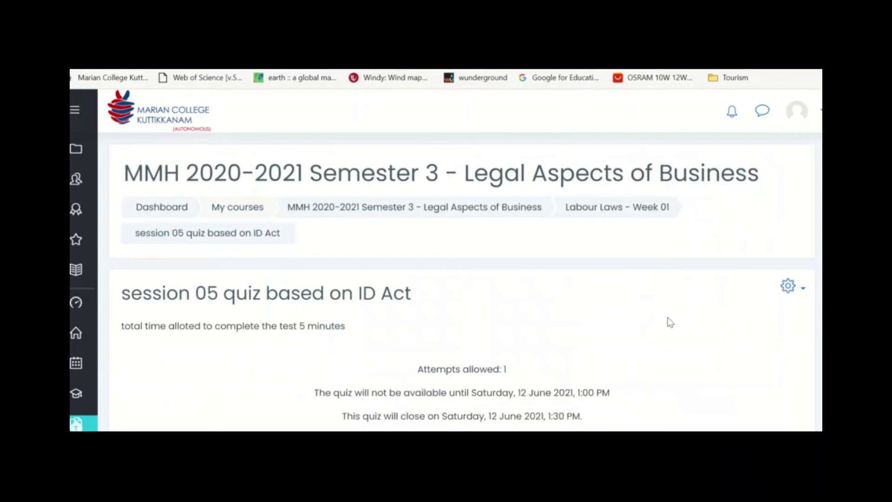
pyautogui.scroll(-2, 668, 322)
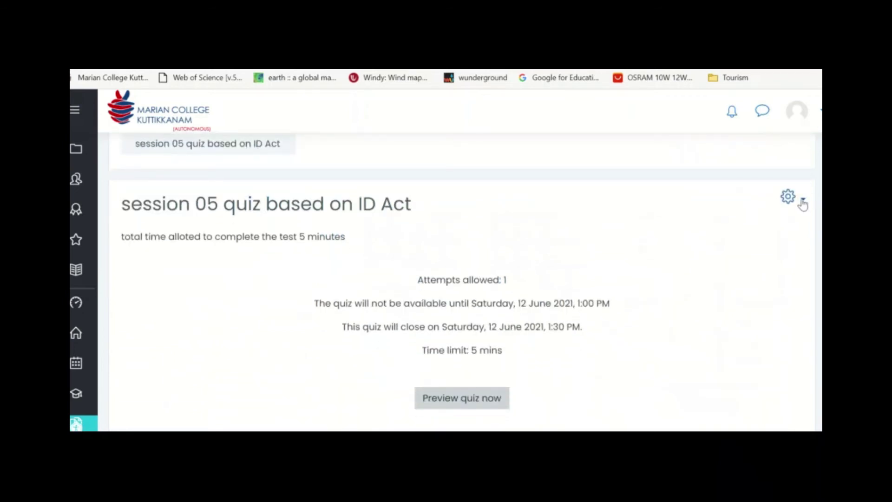
# View the ID Act quiz's Results > Grades report, then return to the course page.
pyautogui.click(802, 201)
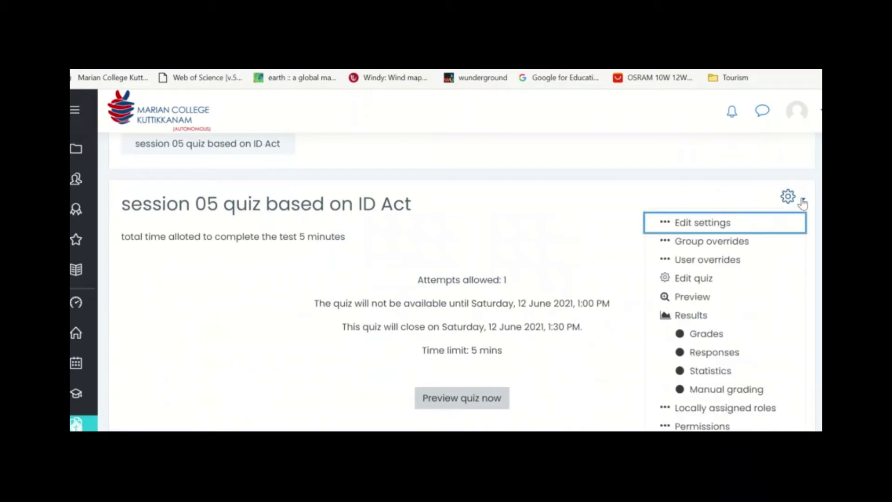
pyautogui.click(701, 318)
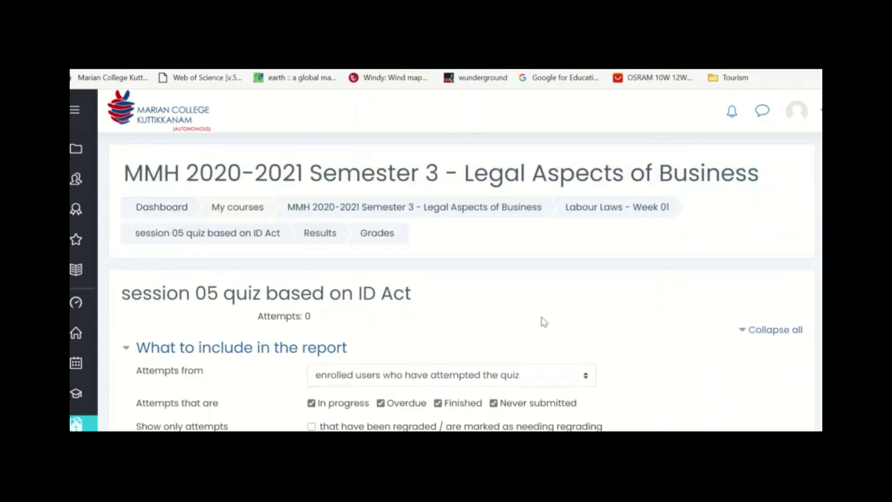
pyautogui.scroll(-1, 544, 321)
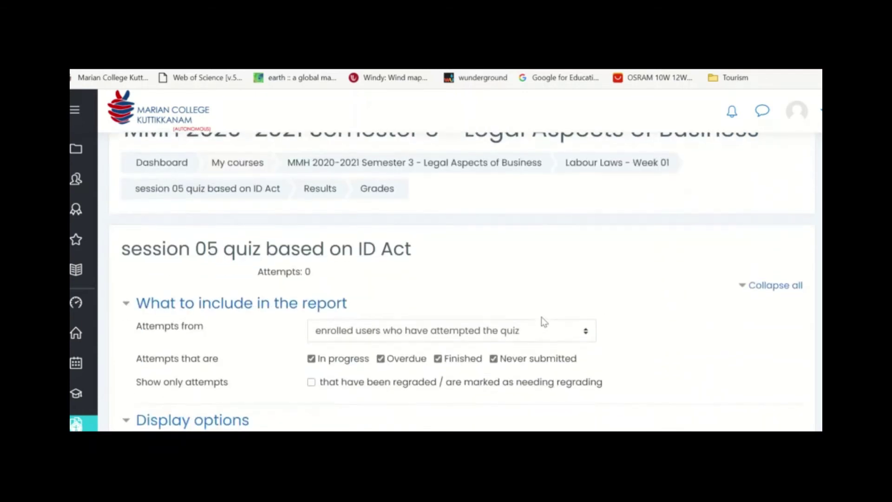
pyautogui.scroll(-2, 542, 317)
pyautogui.scroll(-2, 541, 316)
pyautogui.scroll(-1, 542, 317)
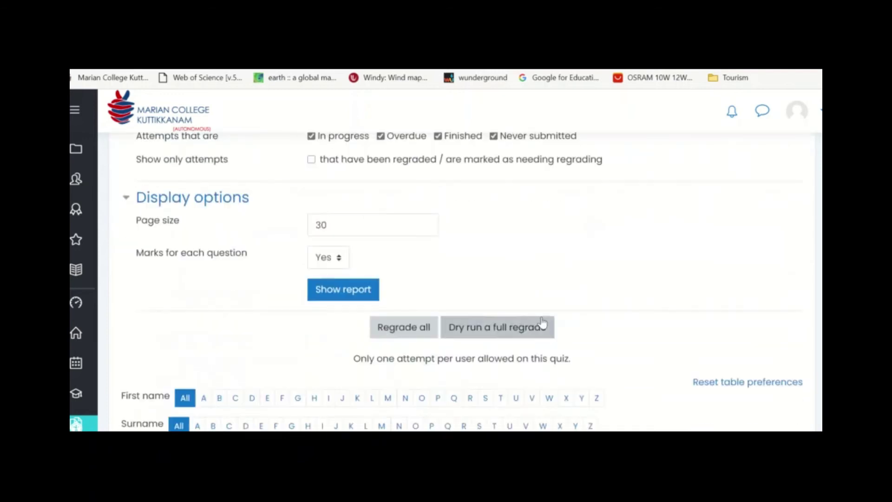
pyautogui.scroll(-1, 542, 317)
pyautogui.scroll(-2, 542, 317)
pyautogui.scroll(-1, 540, 319)
pyautogui.scroll(1, 540, 321)
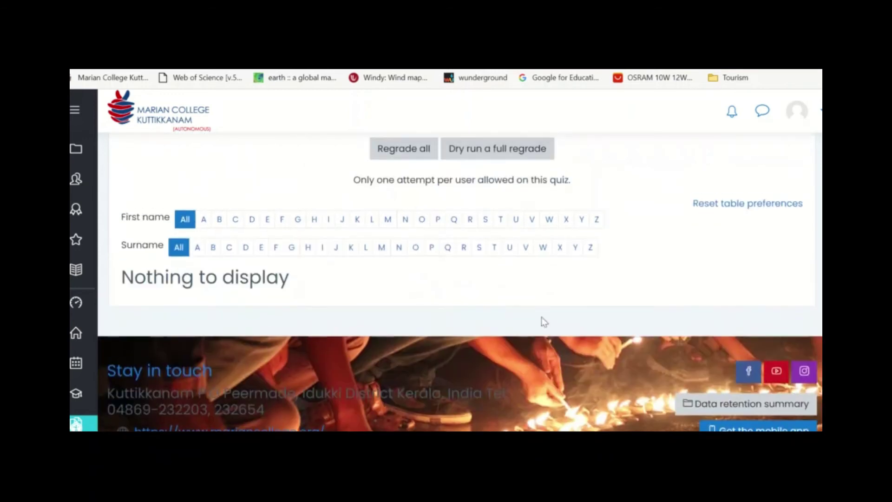
pyautogui.scroll(4, 542, 320)
pyautogui.scroll(1, 541, 321)
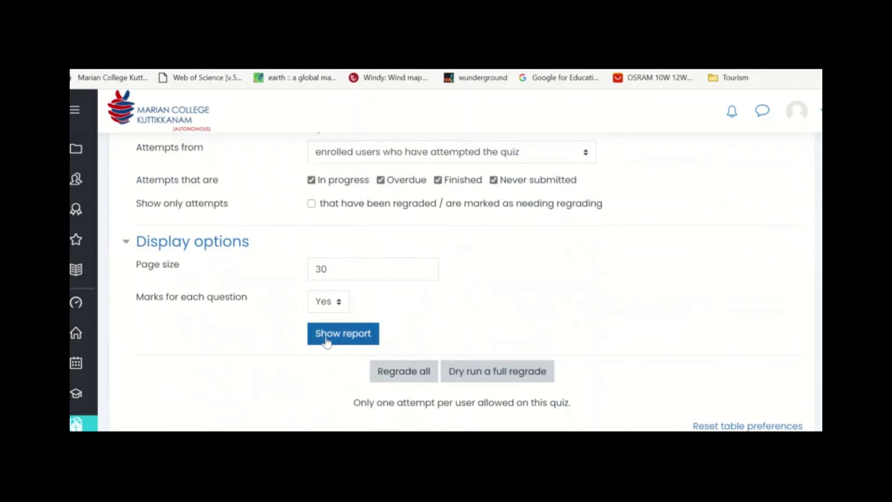
pyautogui.scroll(1, 591, 316)
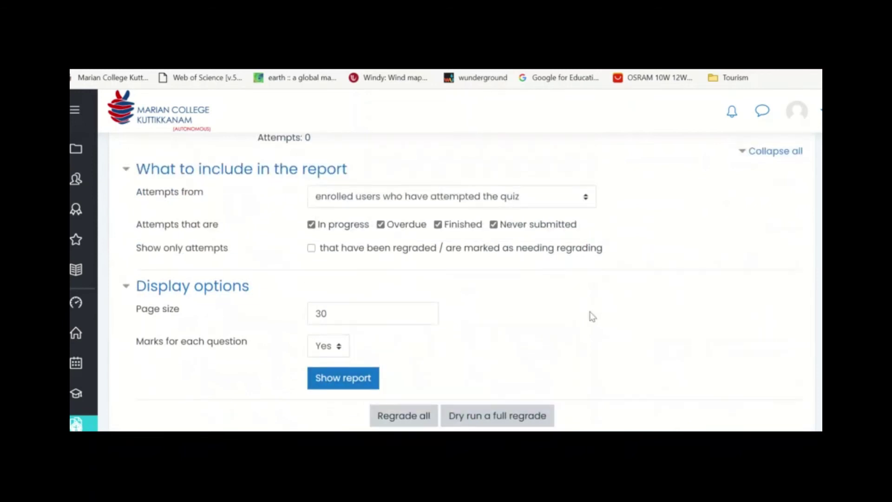
pyautogui.scroll(2, 591, 316)
pyautogui.scroll(1, 590, 316)
pyautogui.scroll(-1, 591, 316)
pyautogui.scroll(-2, 590, 315)
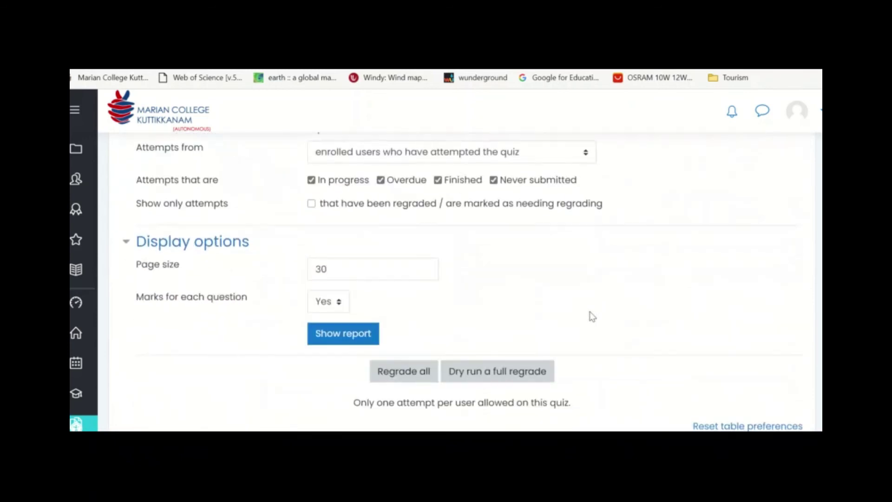
pyautogui.scroll(1, 590, 316)
pyautogui.scroll(2, 591, 316)
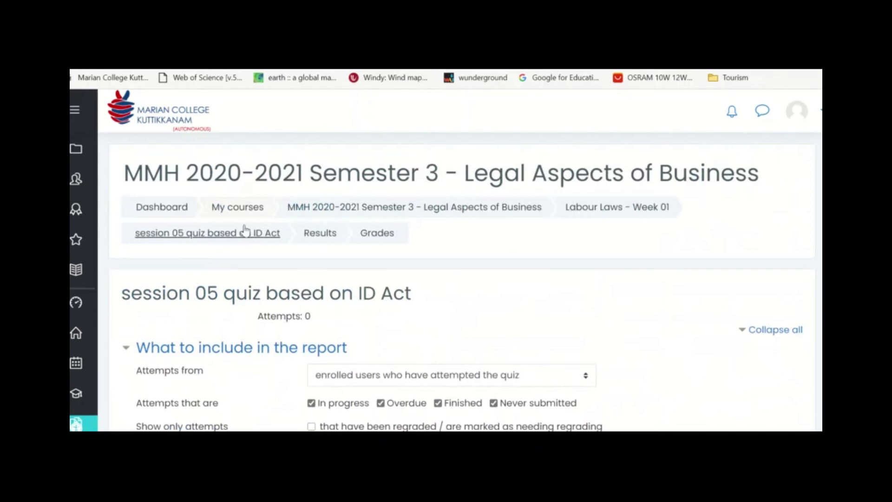
pyautogui.click(480, 209)
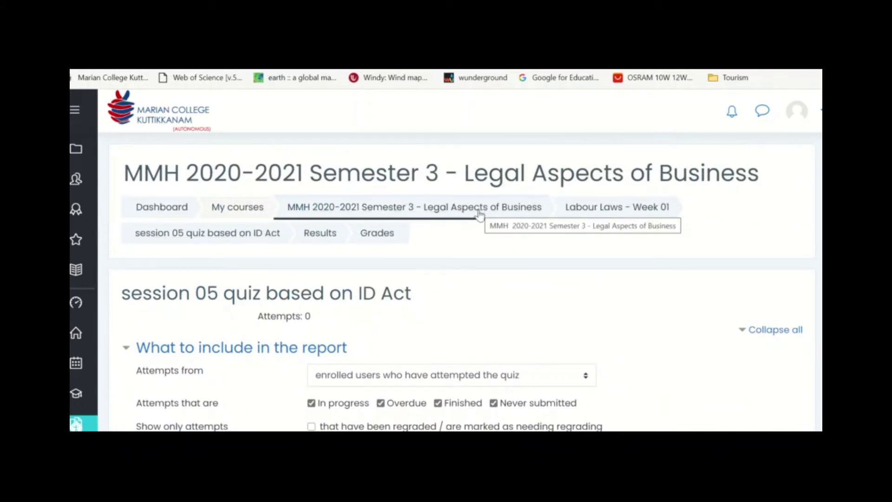
pyautogui.scroll(-1, 471, 277)
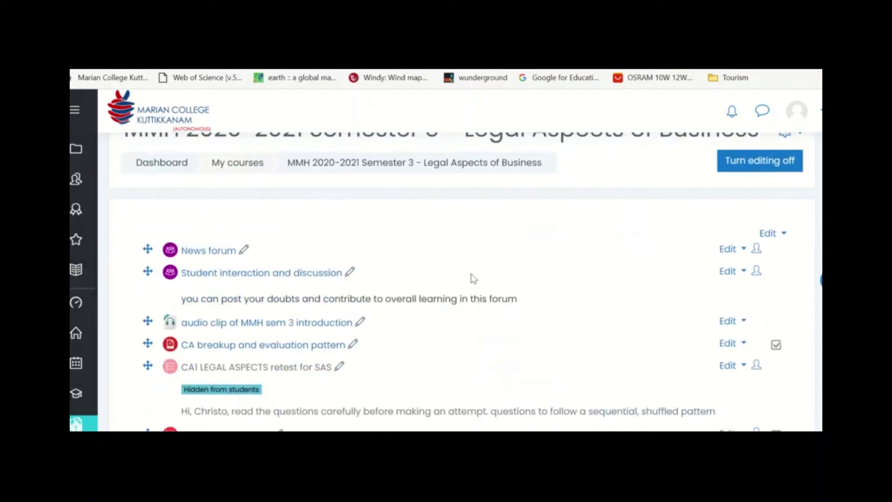
pyautogui.scroll(-2, 471, 278)
pyautogui.scroll(-5, 471, 278)
pyautogui.scroll(-5, 472, 278)
pyautogui.scroll(-5, 471, 278)
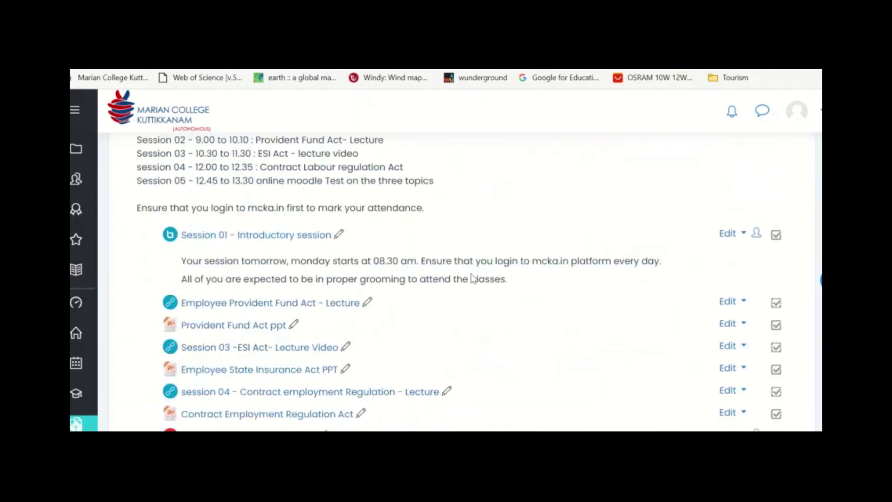
pyautogui.scroll(-3, 471, 278)
pyautogui.scroll(-2, 472, 278)
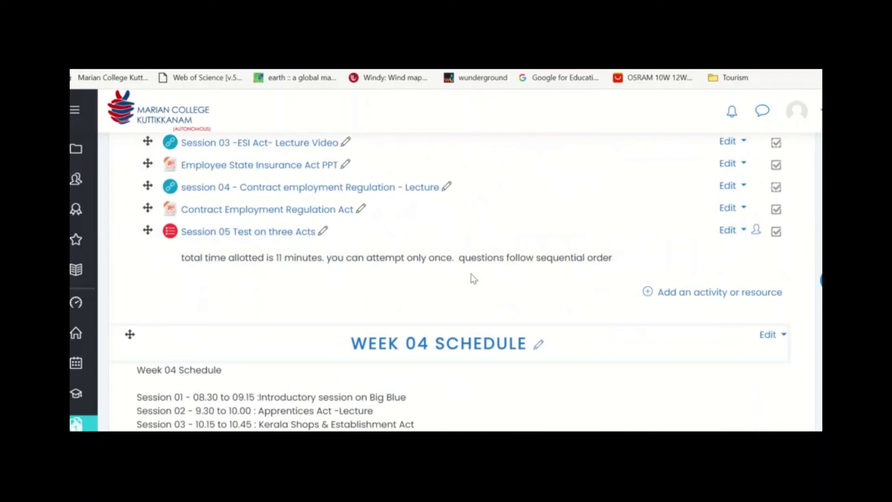
pyautogui.scroll(-1, 471, 278)
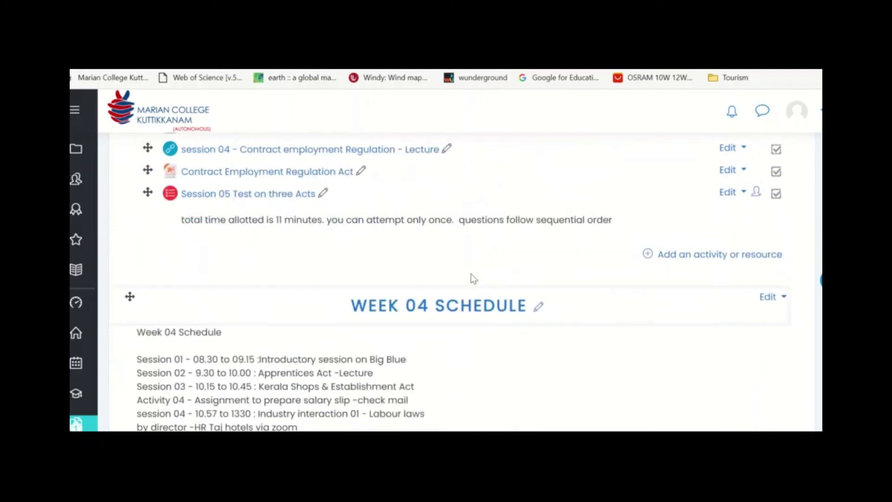
pyautogui.scroll(-5, 471, 277)
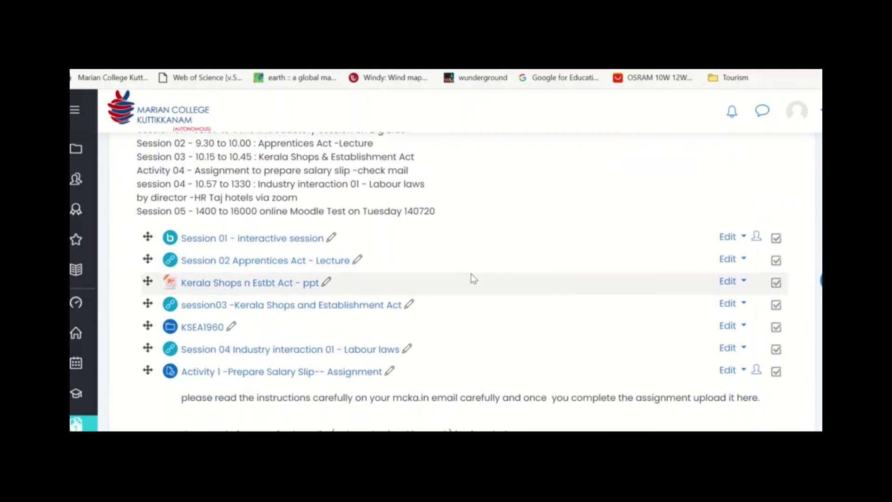
pyautogui.scroll(-3, 471, 279)
pyautogui.scroll(-4, 471, 280)
pyautogui.scroll(-2, 471, 279)
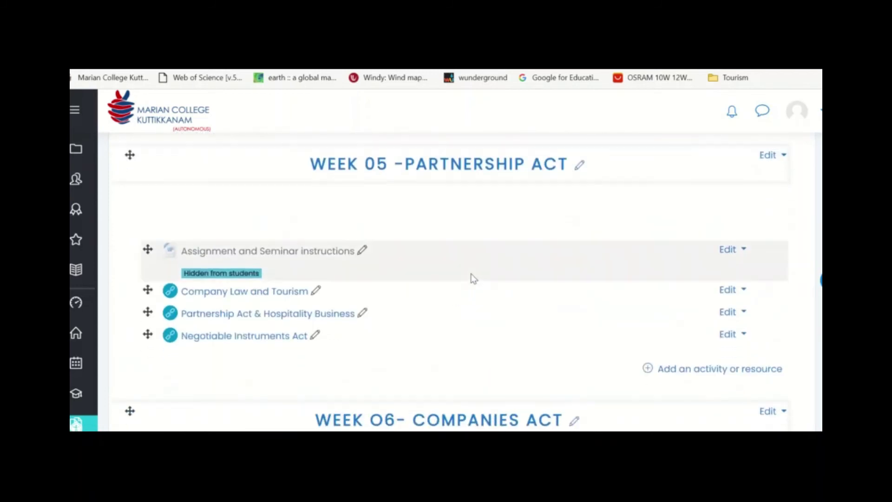
pyautogui.scroll(-2, 472, 280)
pyautogui.scroll(-6, 472, 279)
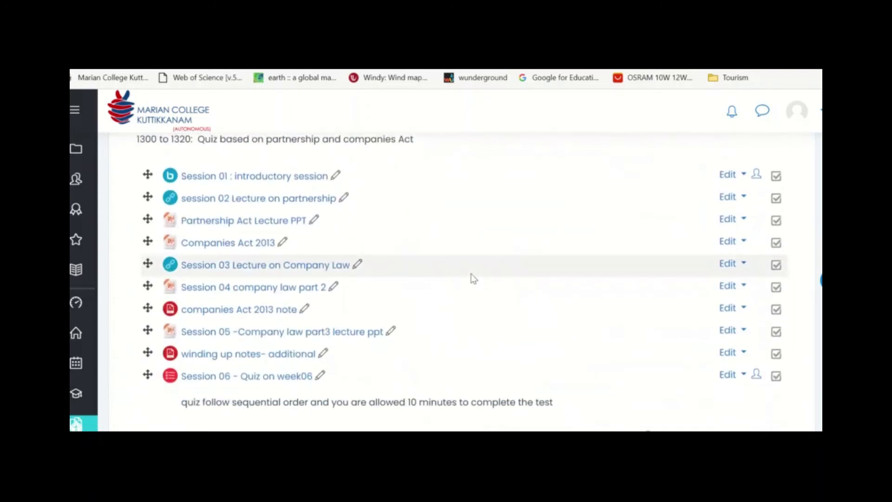
# Open the 'Session 06 - Quiz on week06' link in the Week 06 section.
pyautogui.click(275, 376)
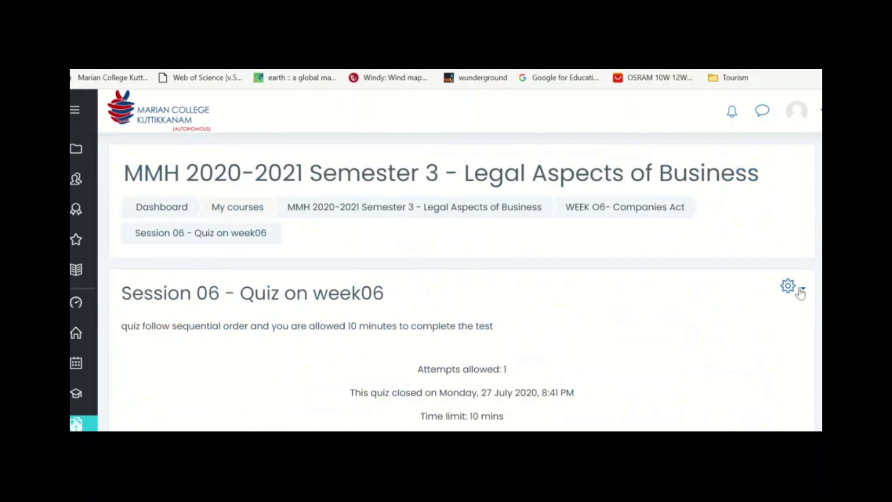
# Download the Session 06 attempts table as Microsoft Excel (.xlsx) and open the file.
pyautogui.click(793, 287)
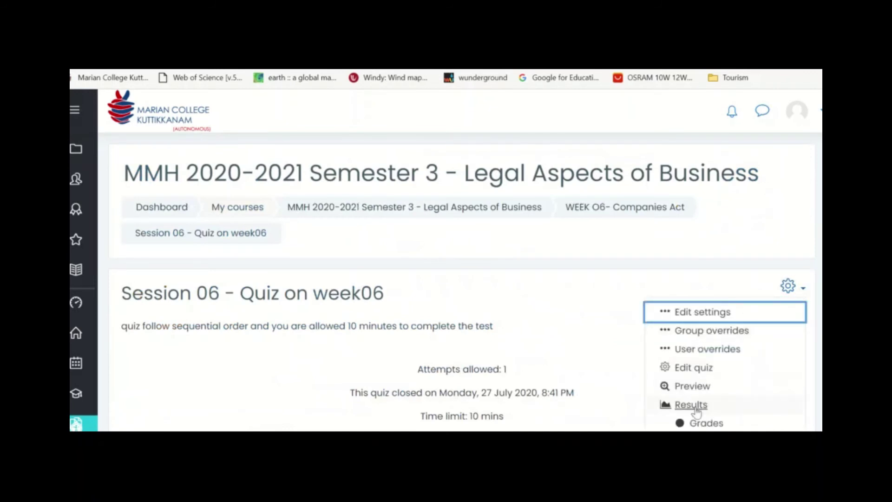
pyautogui.press('Escape')
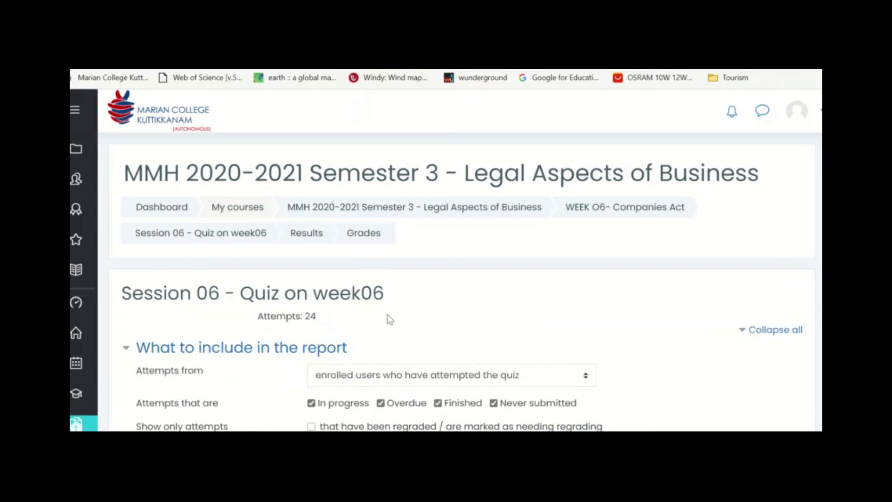
pyautogui.scroll(-2, 389, 319)
pyautogui.scroll(-1, 390, 319)
pyautogui.scroll(-1, 389, 318)
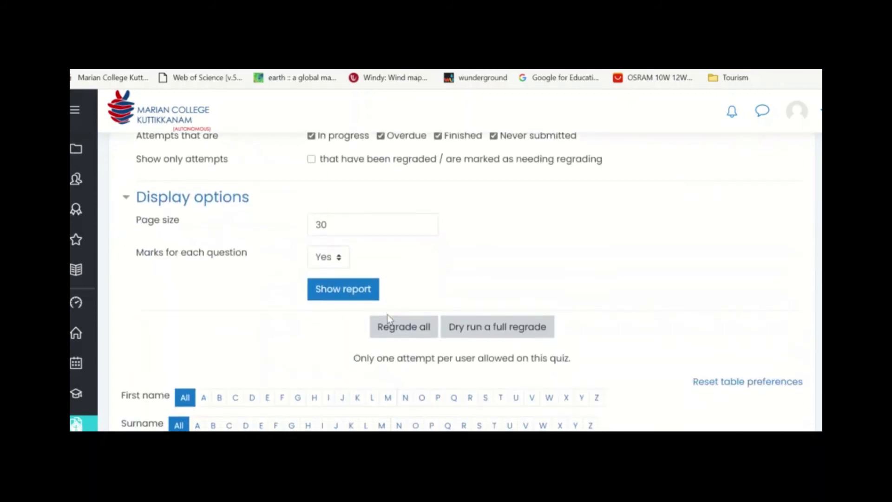
pyautogui.scroll(-1, 389, 318)
pyautogui.scroll(-2, 389, 319)
pyautogui.scroll(-2, 389, 318)
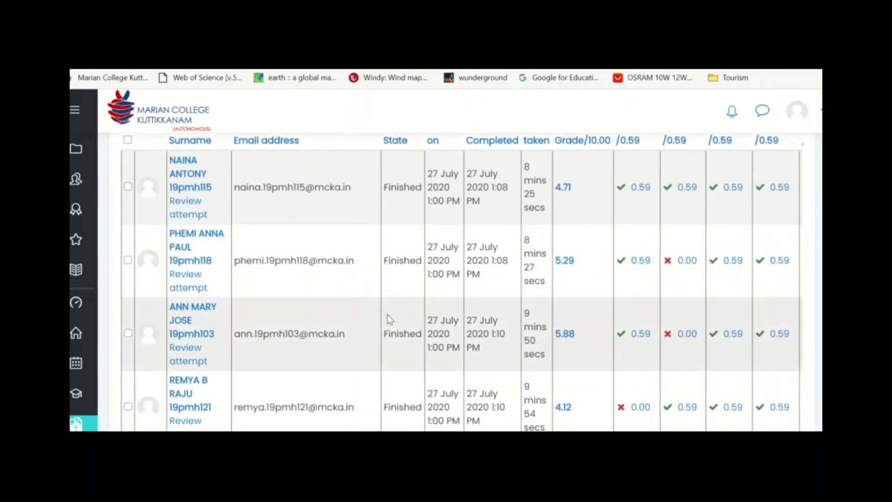
pyautogui.scroll(-1, 388, 319)
pyautogui.scroll(-1, 389, 318)
pyautogui.scroll(1, 390, 319)
pyautogui.scroll(4, 388, 319)
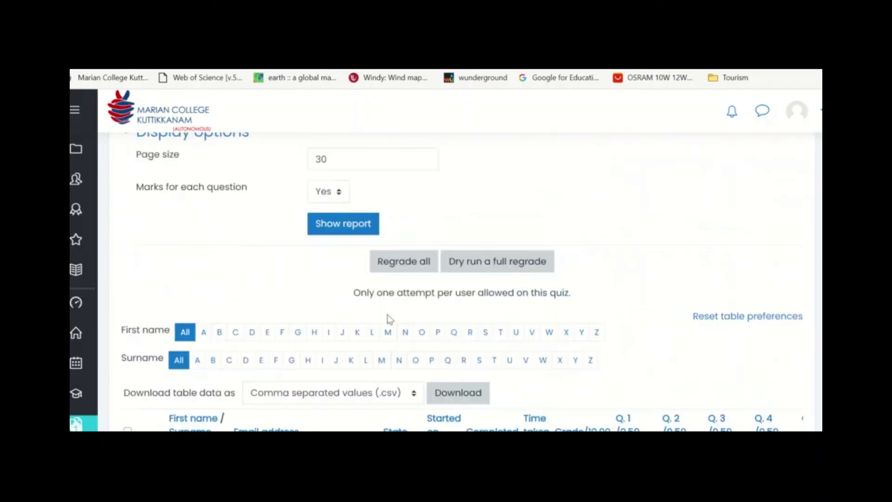
pyautogui.scroll(-1, 389, 315)
pyautogui.scroll(-1, 389, 315)
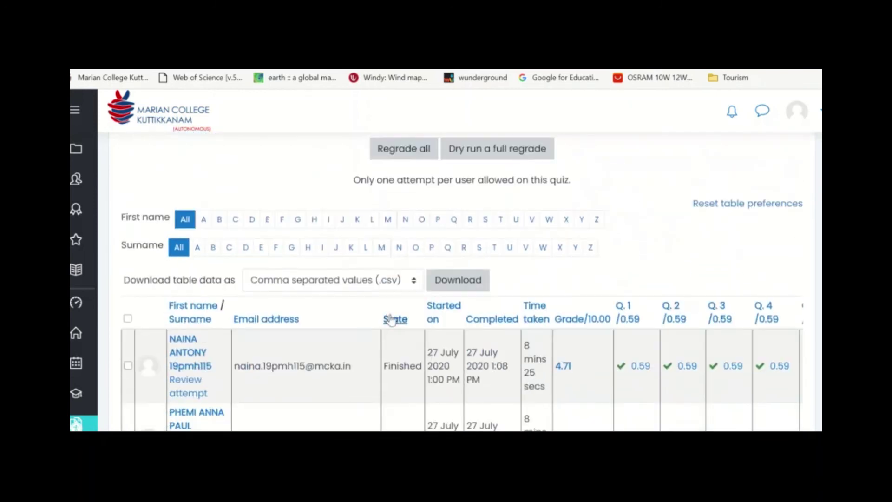
pyautogui.click(415, 287)
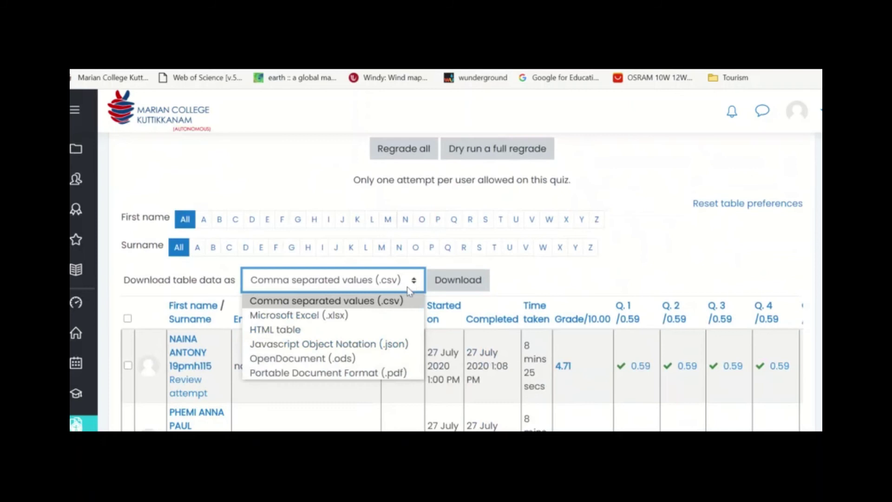
pyautogui.click(360, 315)
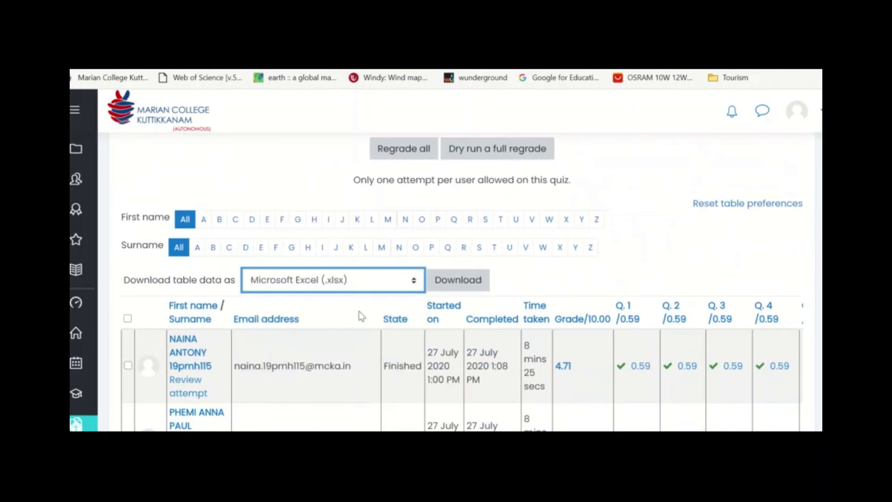
pyautogui.click(460, 283)
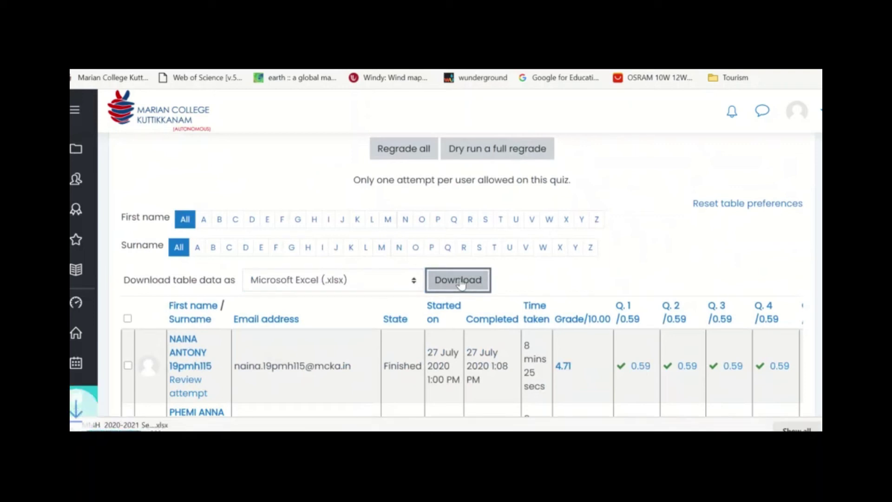
pyautogui.click(135, 427)
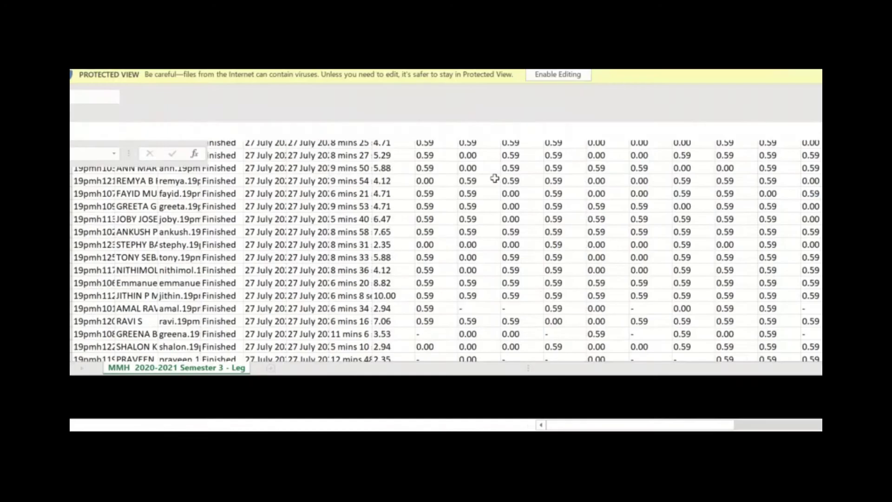
# Enable editing and hide the per-question mark columns I through AF.
pyautogui.click(552, 75)
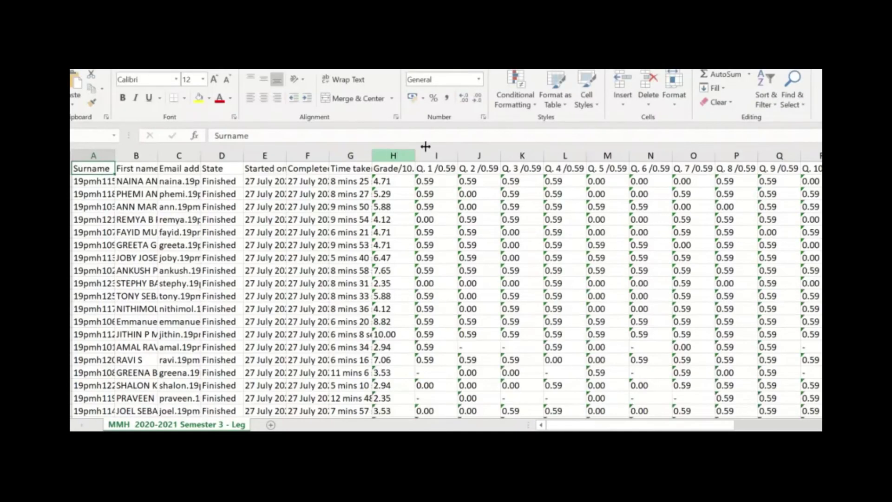
pyautogui.moveTo(428, 152); pyautogui.dragTo(818, 156)
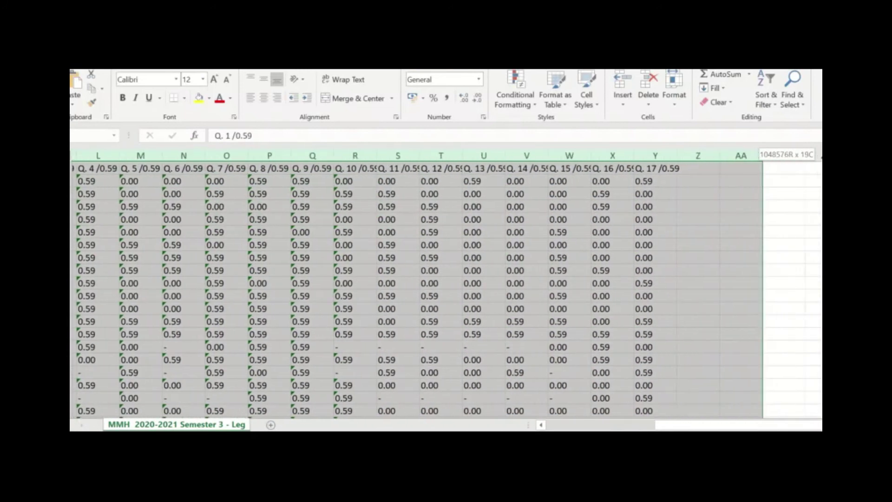
pyautogui.moveTo(817, 155); pyautogui.dragTo(737, 154)
pyautogui.rightClick(419, 224)
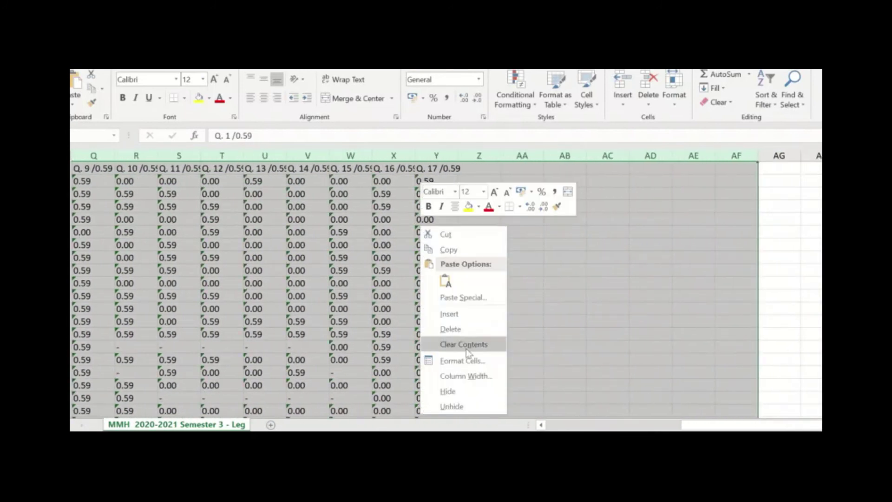
pyautogui.click(460, 389)
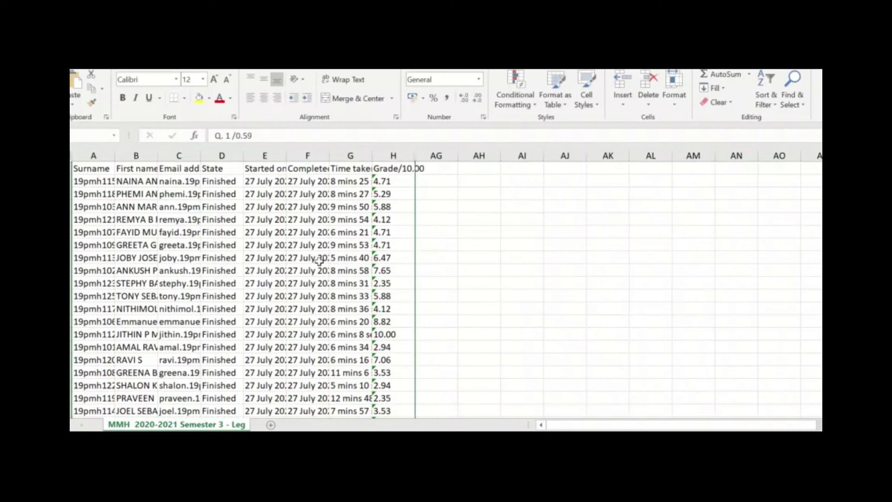
# Hide columns C through G: email, state, start, completion and time taken.
pyautogui.click(319, 260)
pyautogui.click(343, 155)
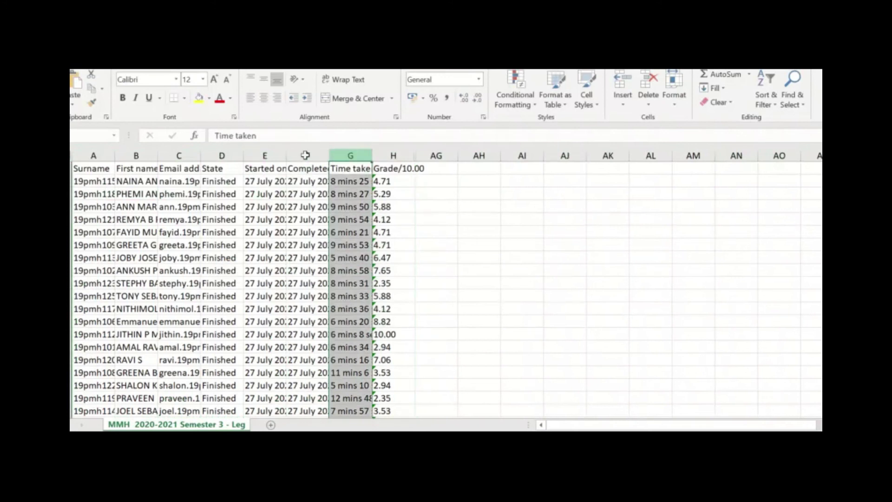
pyautogui.moveTo(306, 154); pyautogui.dragTo(231, 154)
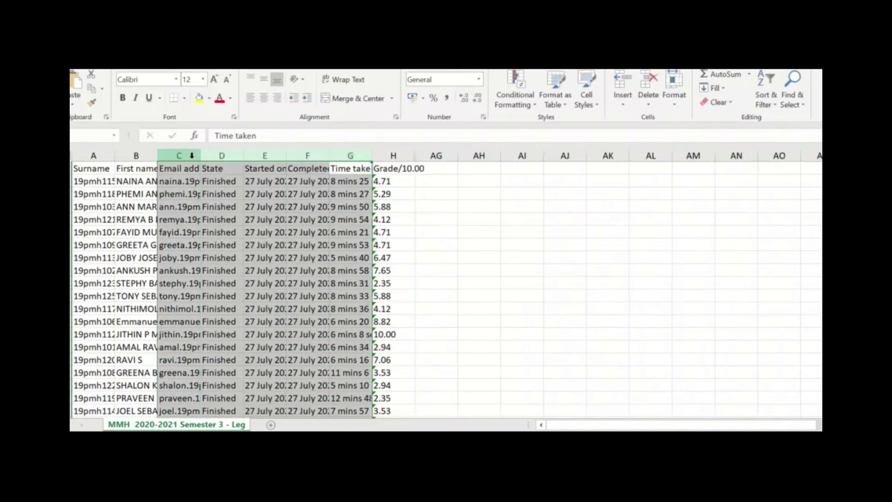
pyautogui.moveTo(232, 154); pyautogui.dragTo(193, 154)
pyautogui.rightClick(229, 207)
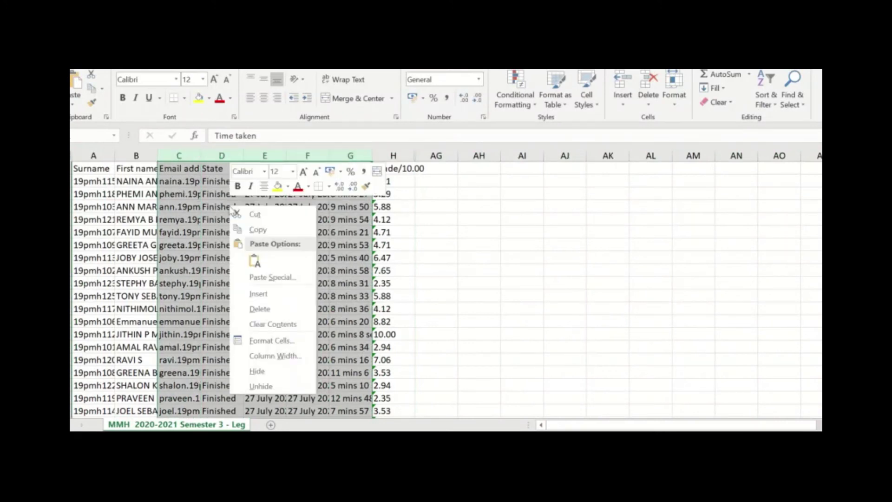
pyautogui.click(286, 368)
# Unhide the Time taken column and widen column A to show full student IDs.
pyautogui.click(128, 231)
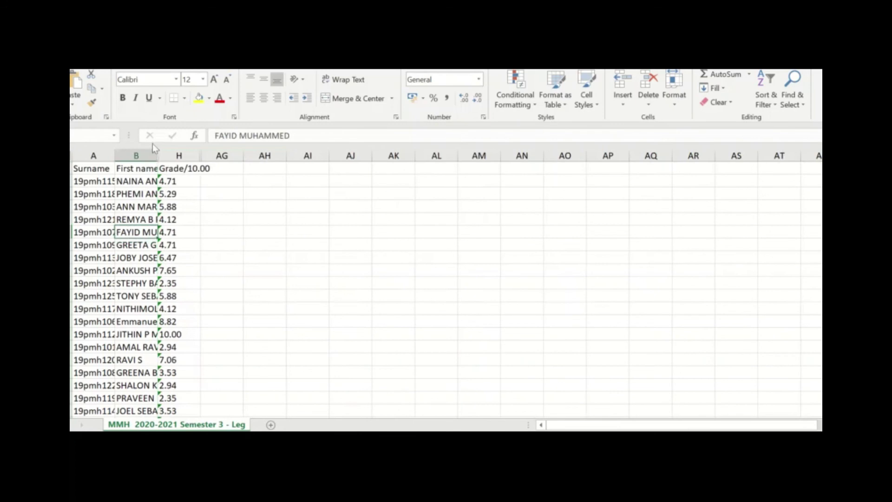
pyautogui.doubleClick(161, 156)
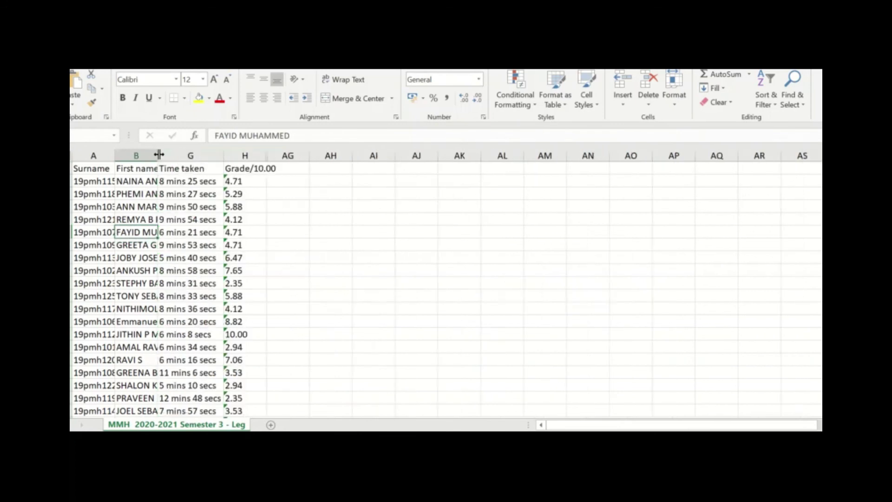
pyautogui.moveTo(115, 155); pyautogui.dragTo(139, 155)
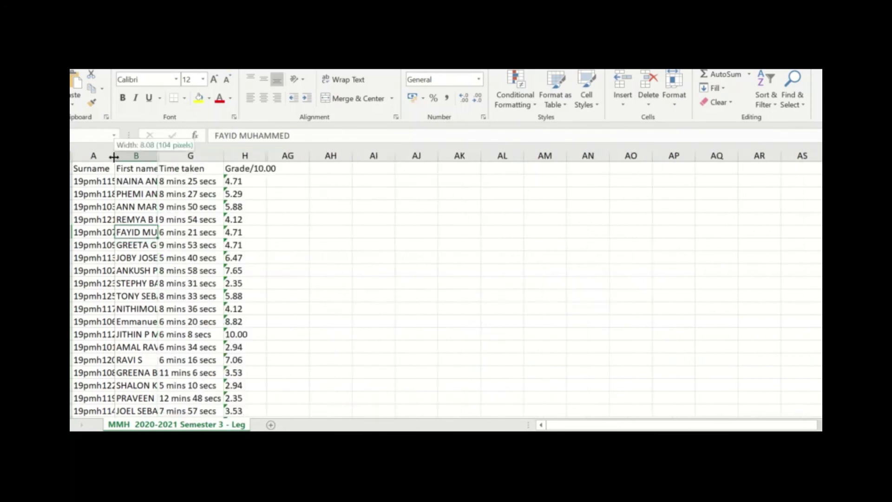
pyautogui.click(291, 222)
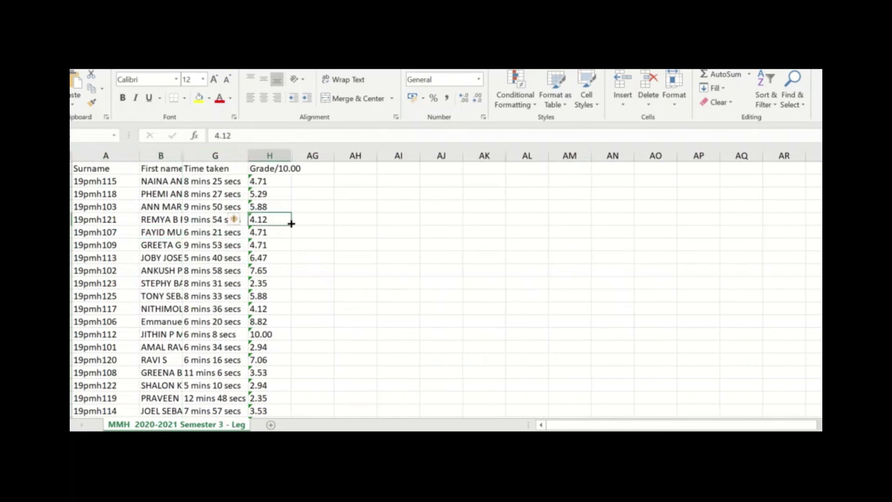
pyautogui.press('Down')
pyautogui.press('Down')
pyautogui.press('Down')
pyautogui.press('Down')
pyautogui.press('Down')
pyautogui.press('Down')
pyautogui.press('Down')
pyautogui.press('Down')
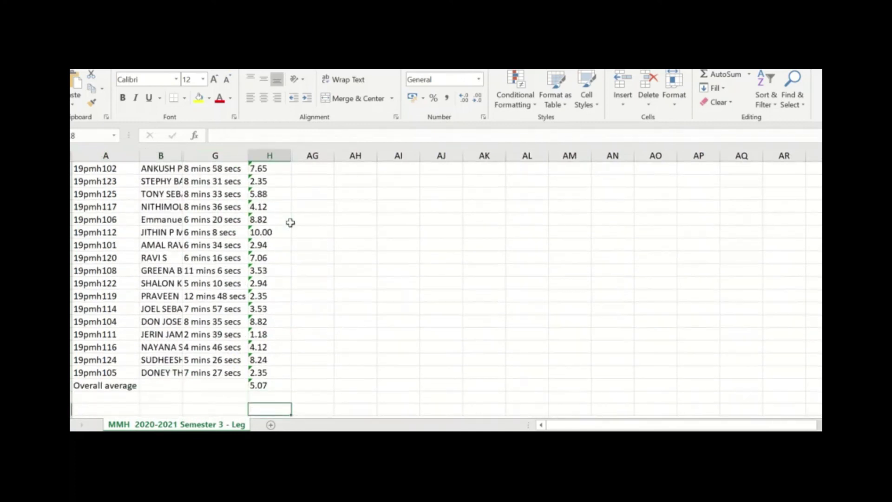
pyautogui.press('Up')
pyautogui.press('Up')
pyautogui.press('Up')
pyautogui.press('Up')
pyautogui.press('Up')
pyautogui.press('Up')
pyautogui.press('Up')
pyautogui.press('Up')
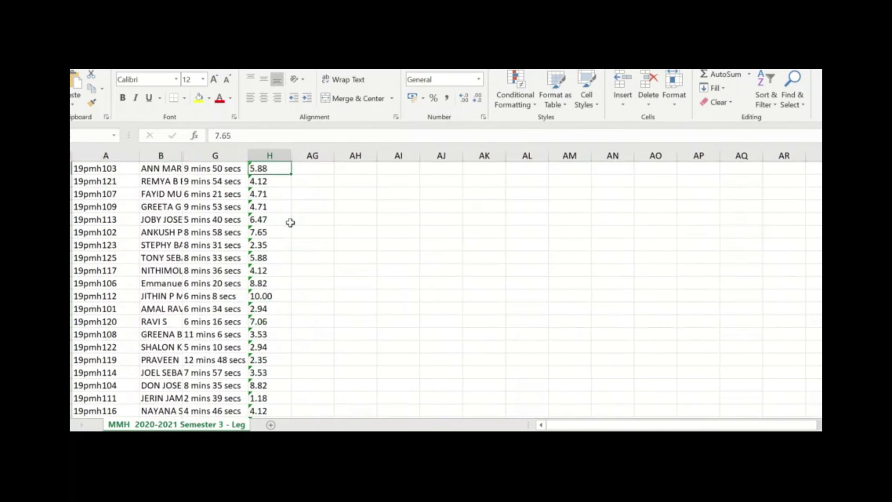
pyautogui.press('Up')
pyautogui.press('Up')
pyautogui.press('Up')
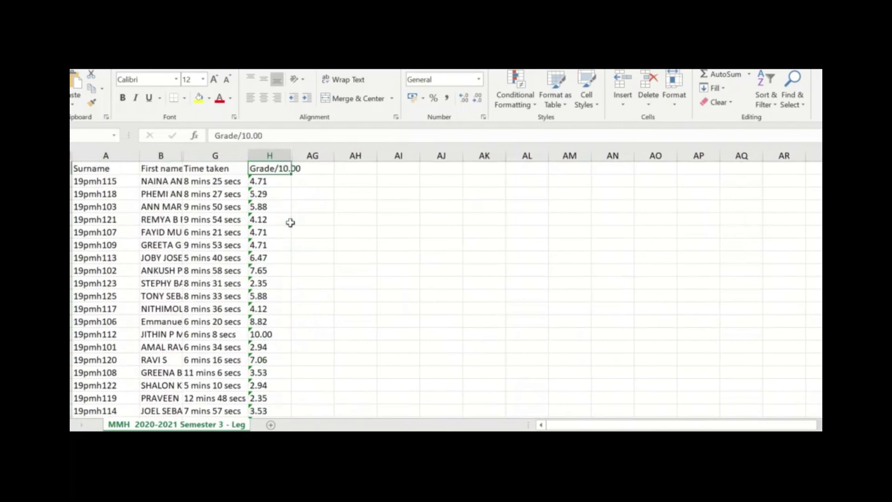
pyautogui.click(160, 205)
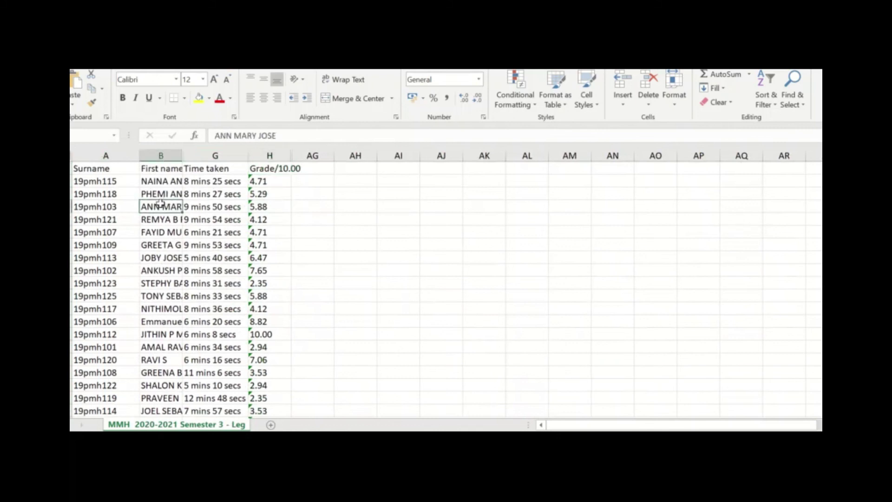
pyautogui.click(320, 268)
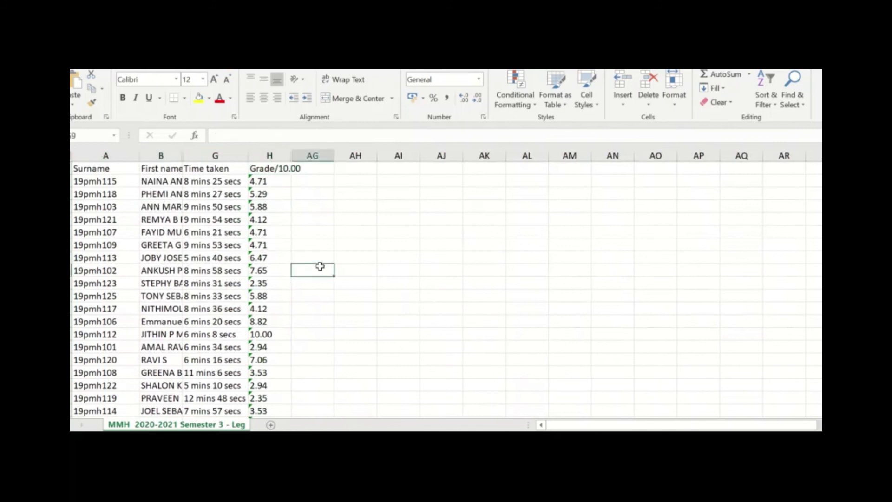